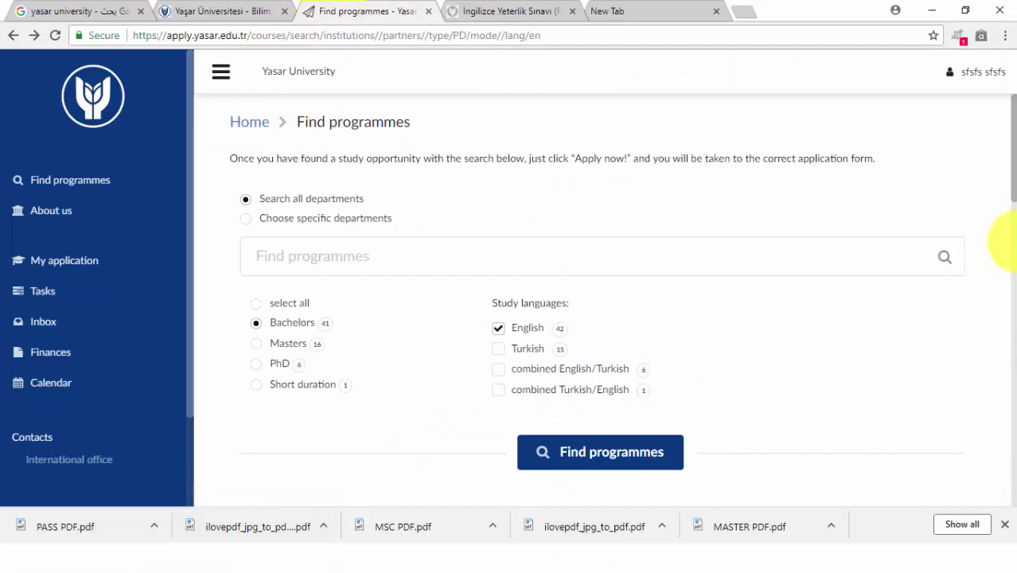
# Search all departments for Masters programmes with English as the study language.
pyautogui.moveTo(1004, 223); pyautogui.dragTo(1006, 120)
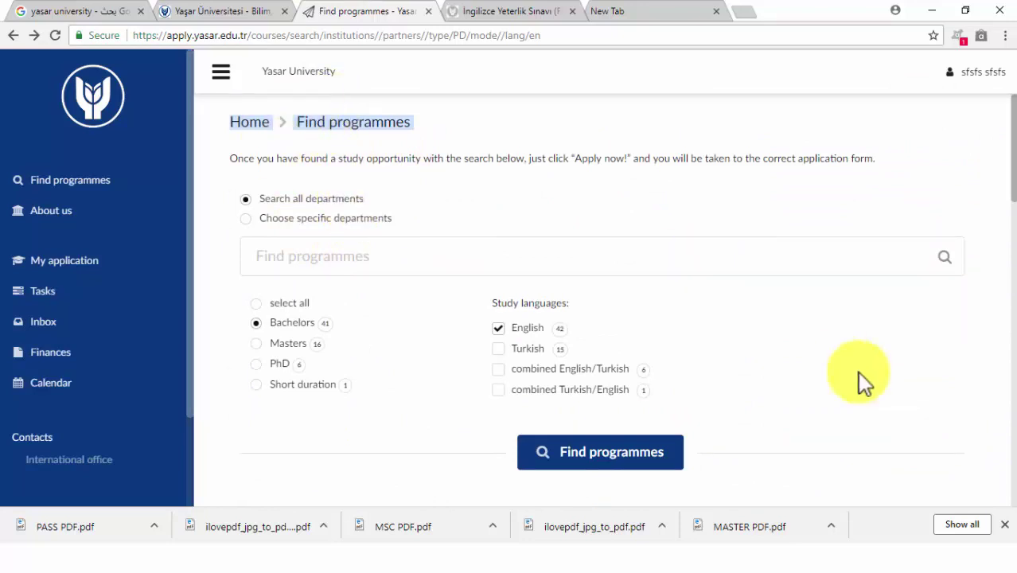
pyautogui.click(915, 364)
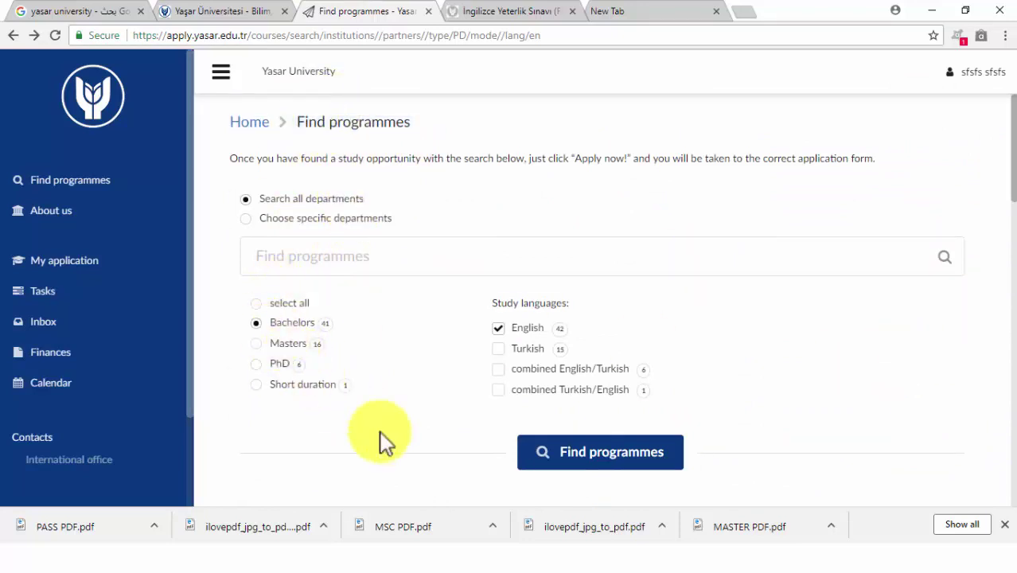
pyautogui.moveTo(386, 443); pyautogui.dragTo(293, 334)
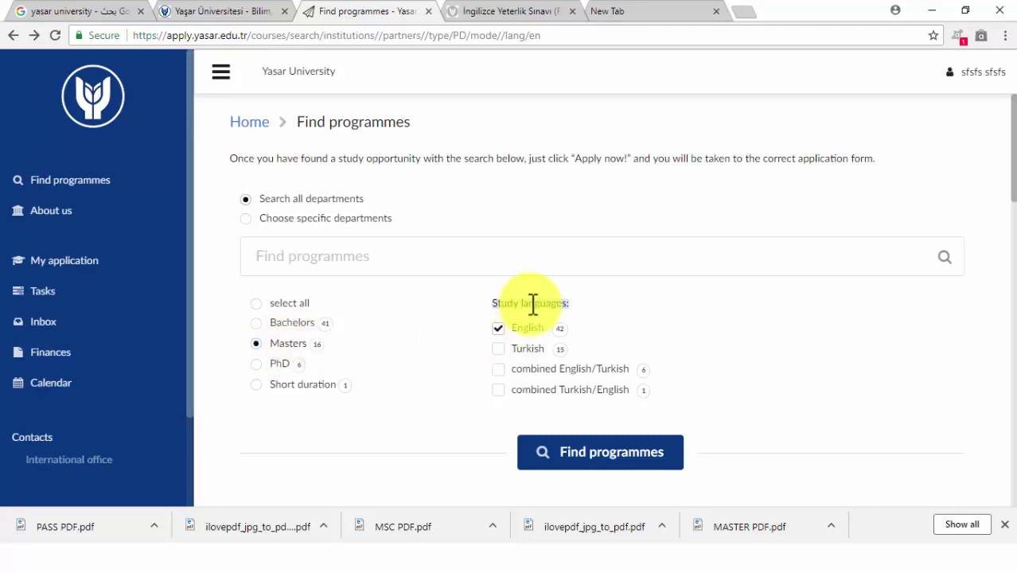
pyautogui.moveTo(532, 305); pyautogui.dragTo(506, 338)
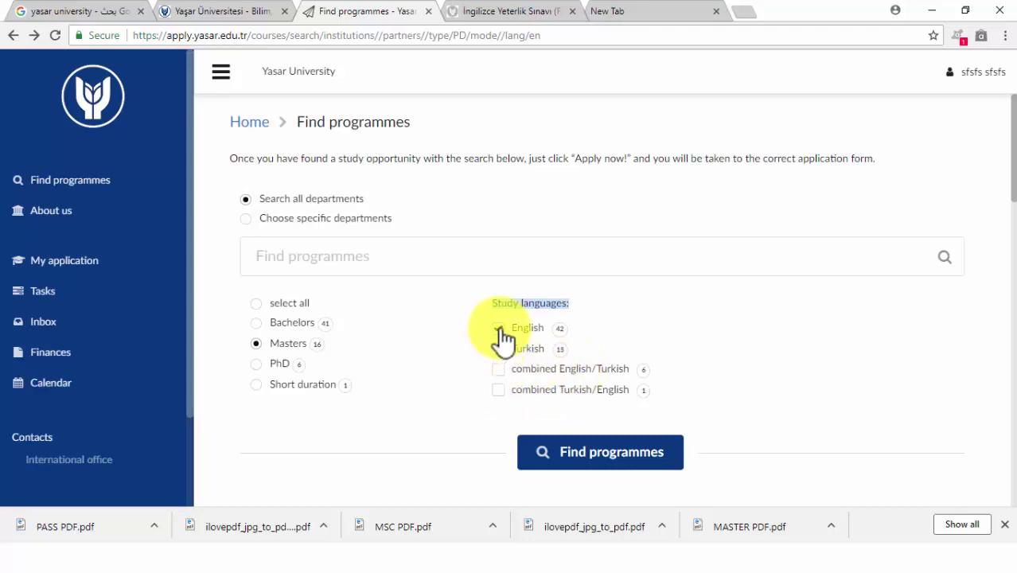
pyautogui.scroll(-2, 679, 282)
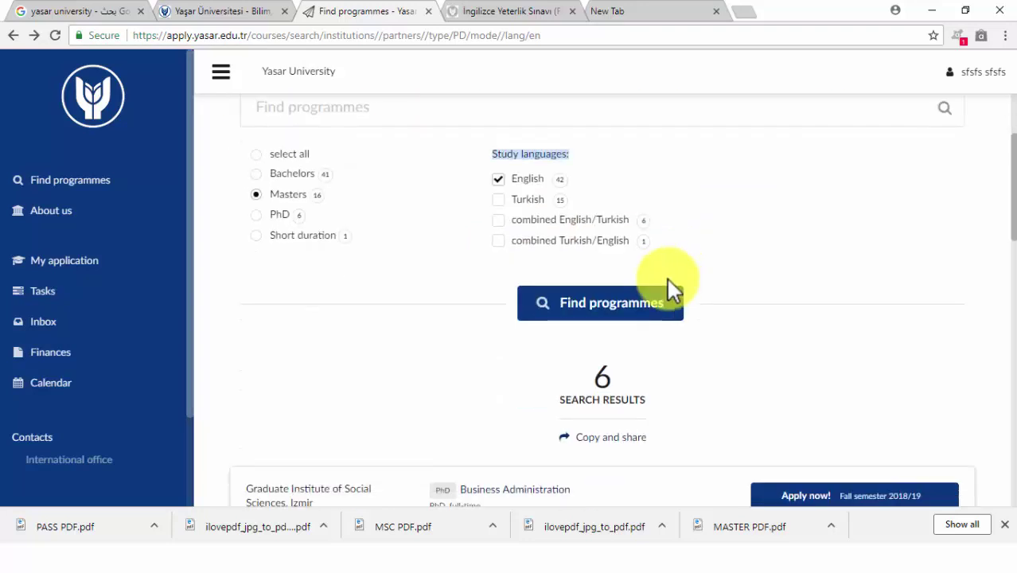
pyautogui.click(625, 313)
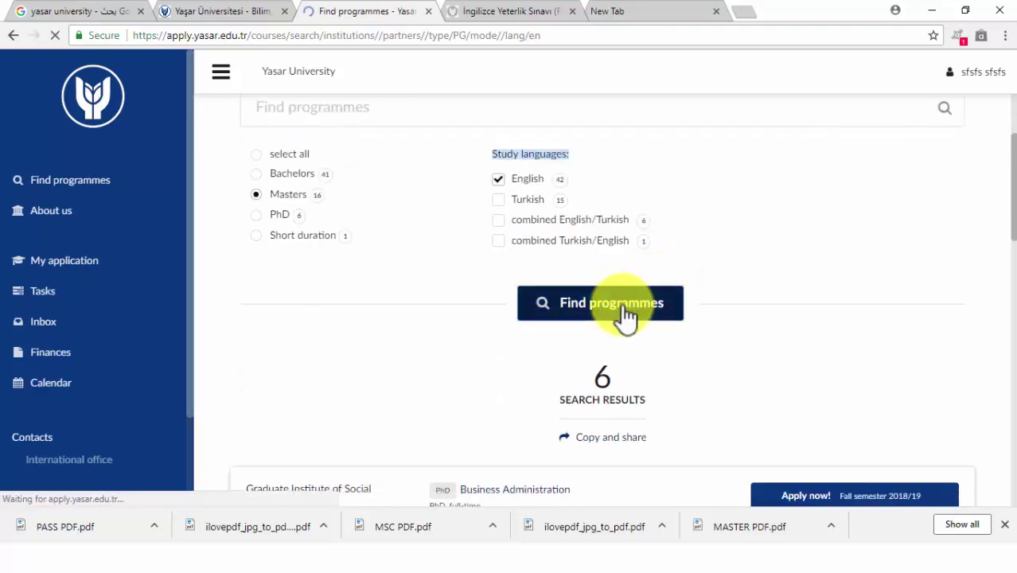
# Browse the Masters results through the second page and apply for the Mathematics MSc for the Fall semester 2018/19.
pyautogui.scroll(-3, 623, 311)
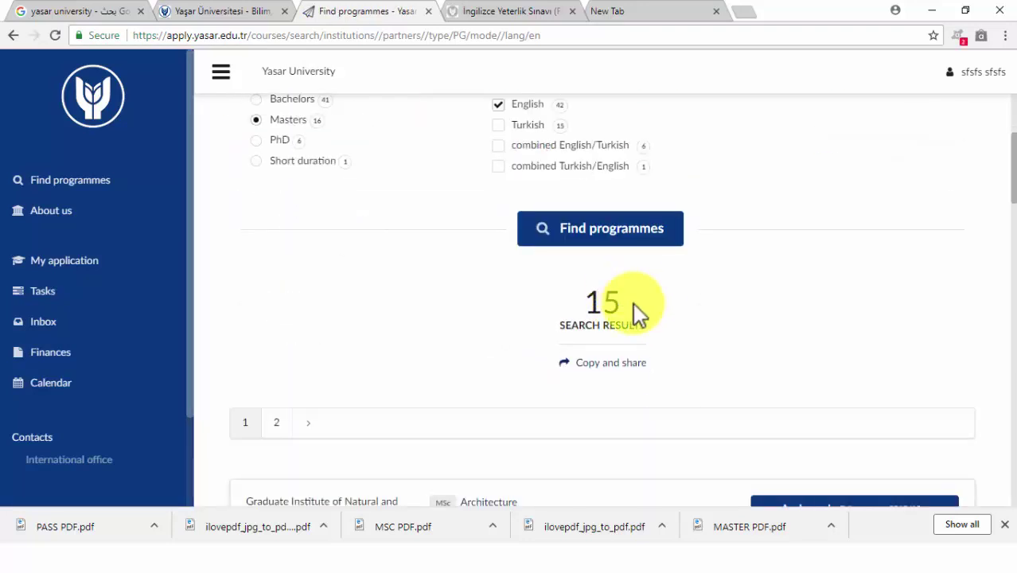
pyautogui.moveTo(643, 328); pyautogui.dragTo(709, 310)
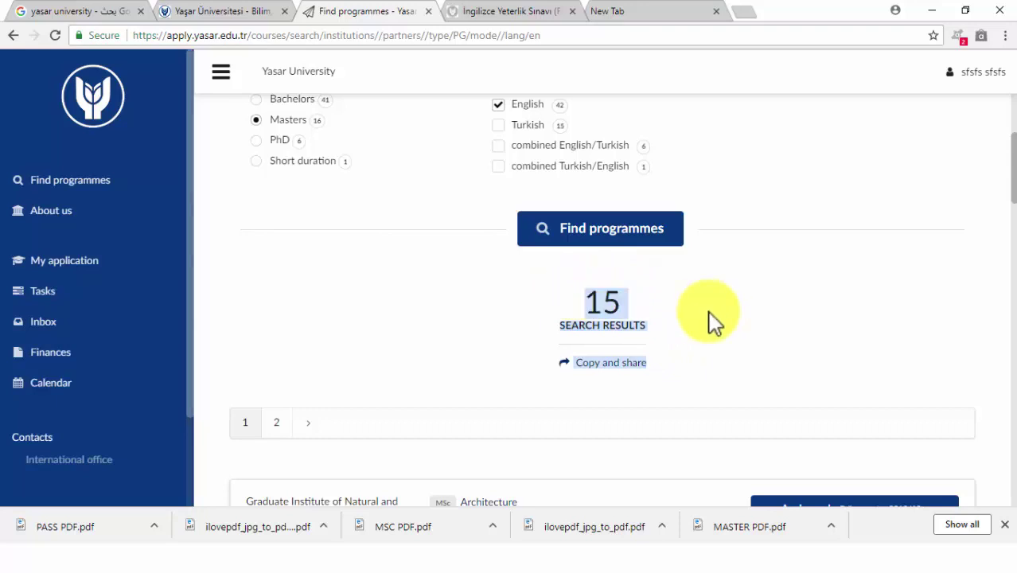
pyautogui.scroll(-5, 711, 322)
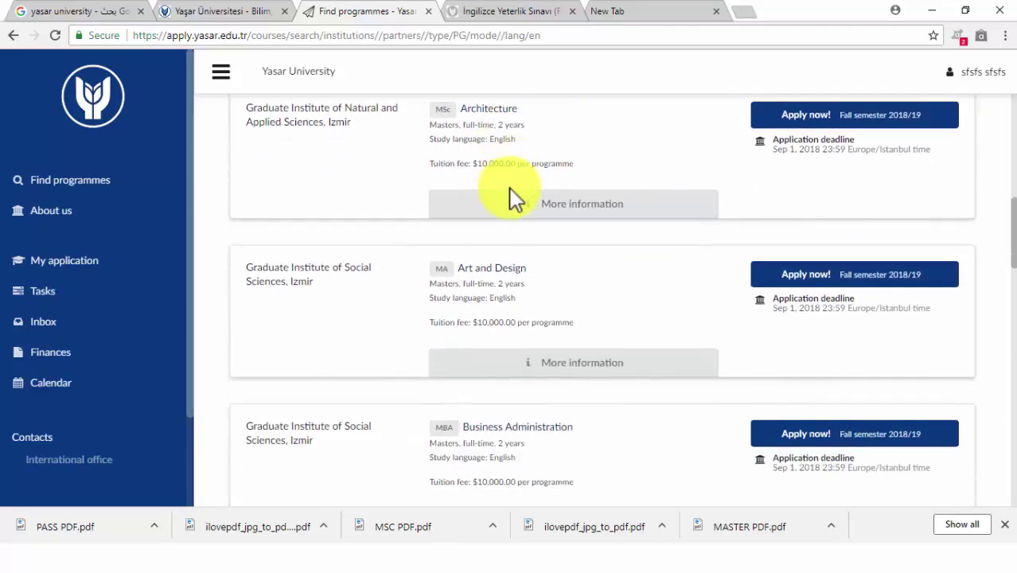
pyautogui.scroll(-3, 513, 194)
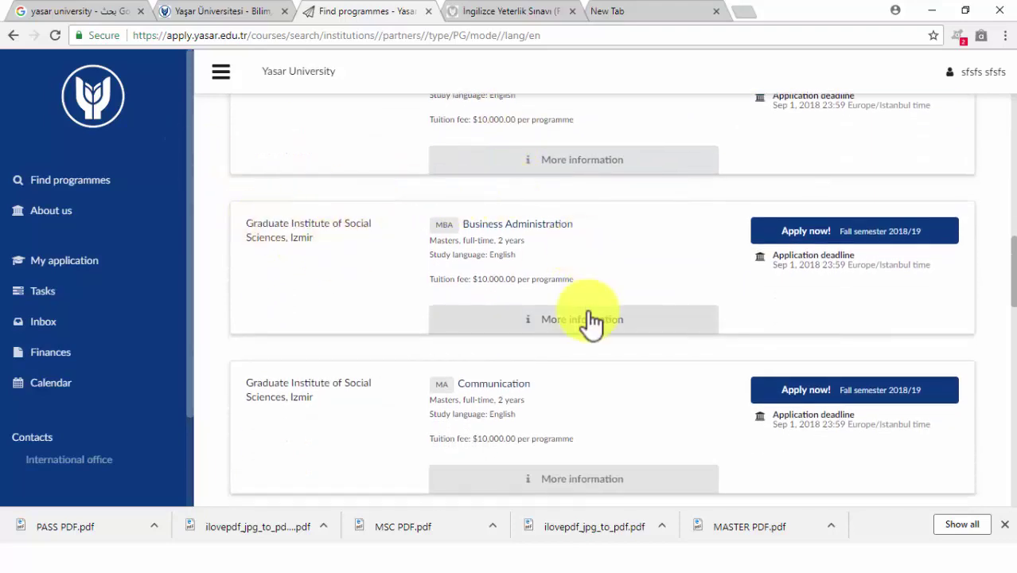
pyautogui.scroll(-10, 590, 321)
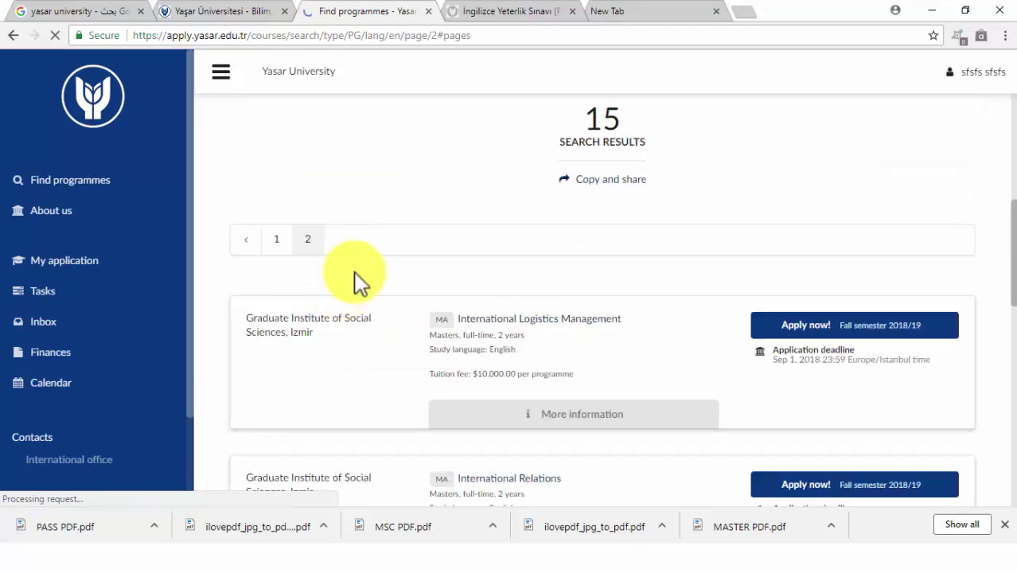
pyautogui.scroll(-5, 356, 274)
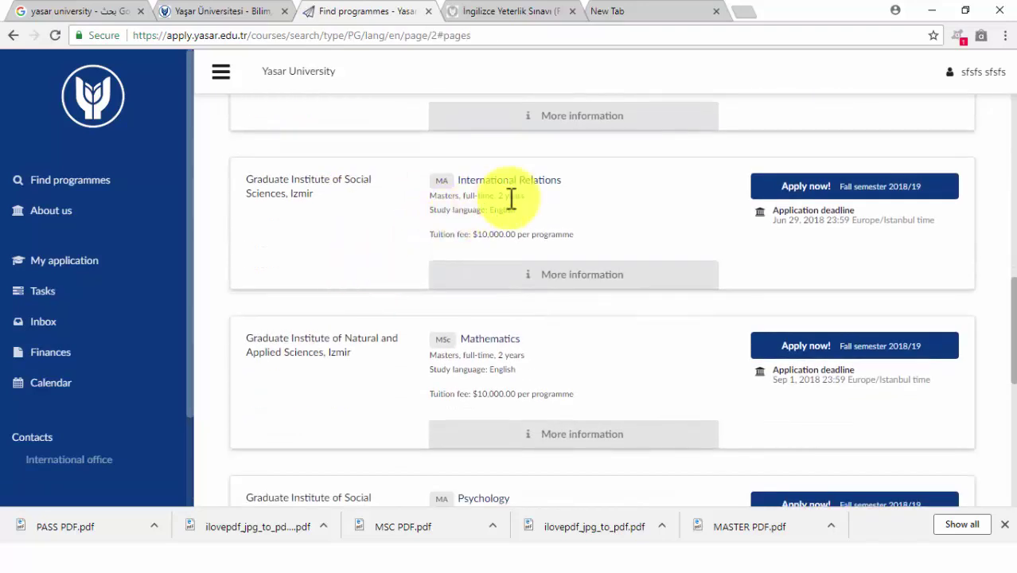
pyautogui.scroll(-3, 595, 222)
pyautogui.scroll(1, 574, 210)
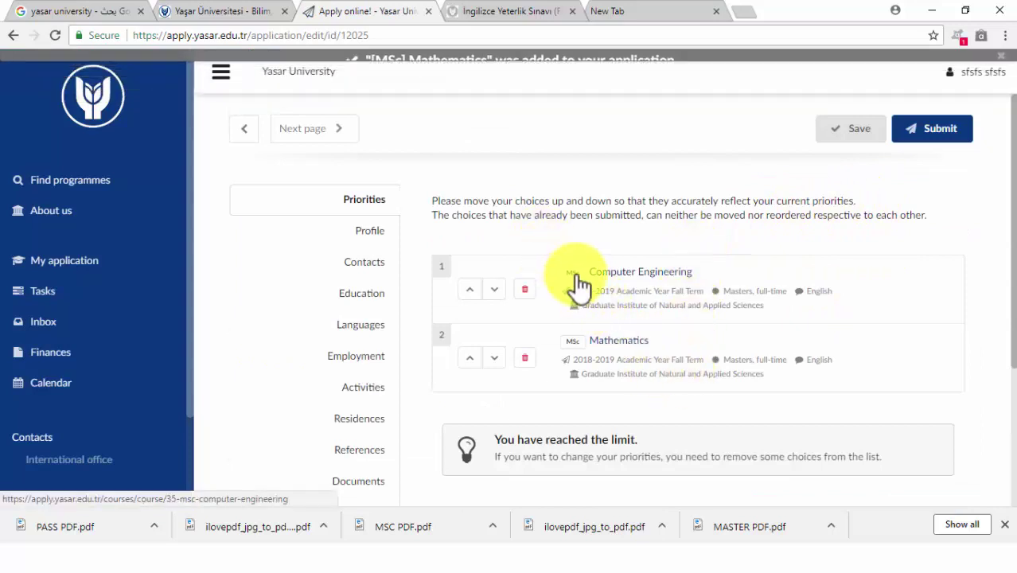
# Remove the Computer Engineering MSc from the application's priorities.
pyautogui.click(523, 290)
pyautogui.click(553, 250)
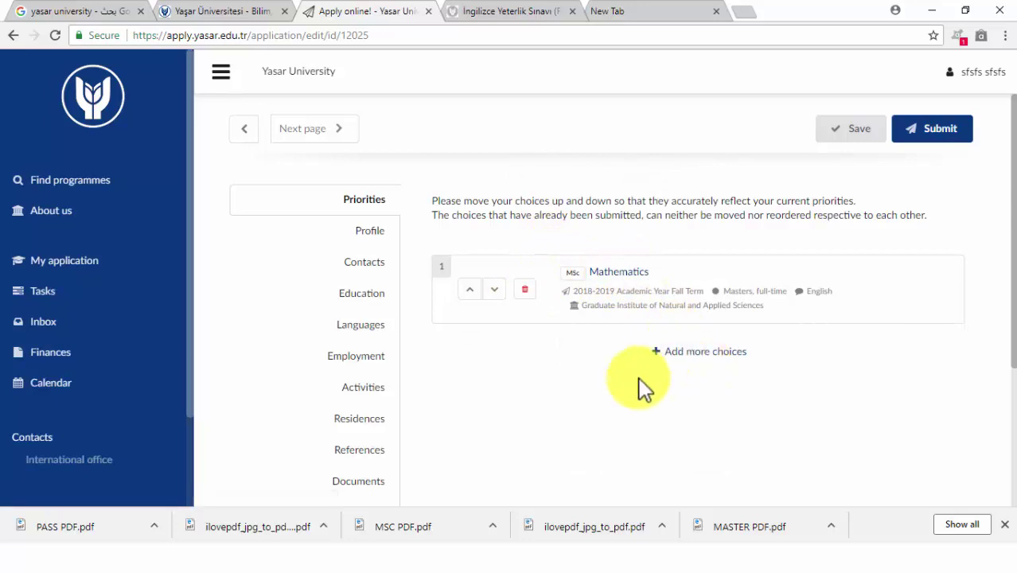
# Review the application's Profile section with its passport, birth and photo fields, and the Contacts section with its address and emergency contact fields.
pyautogui.click(386, 238)
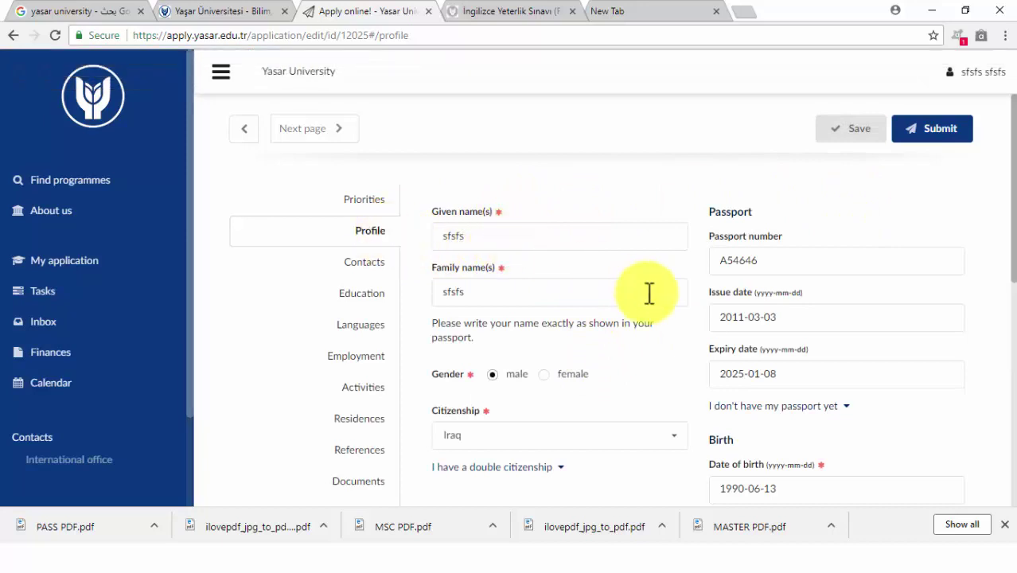
pyautogui.scroll(-6, 649, 293)
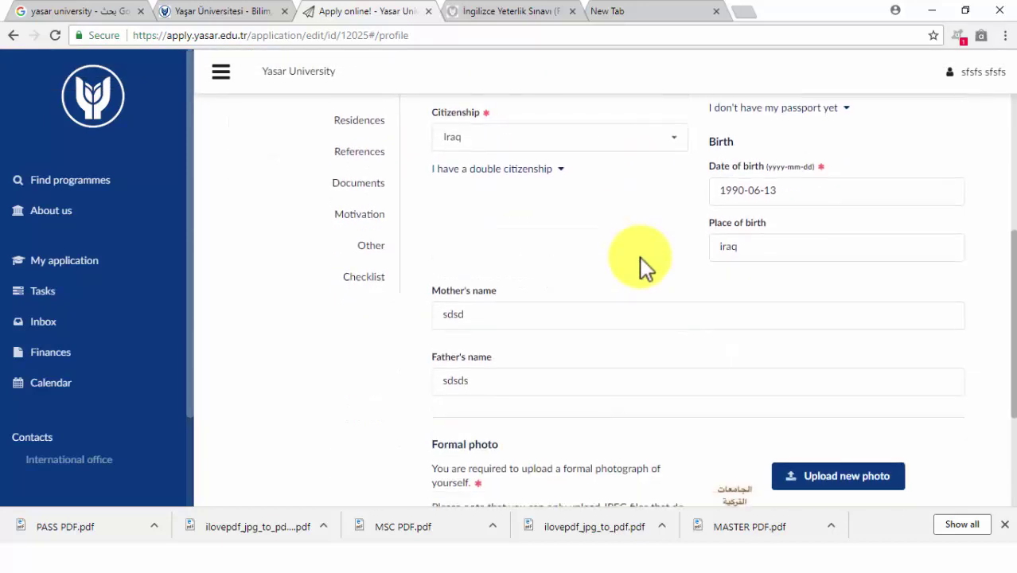
pyautogui.scroll(6, 562, 295)
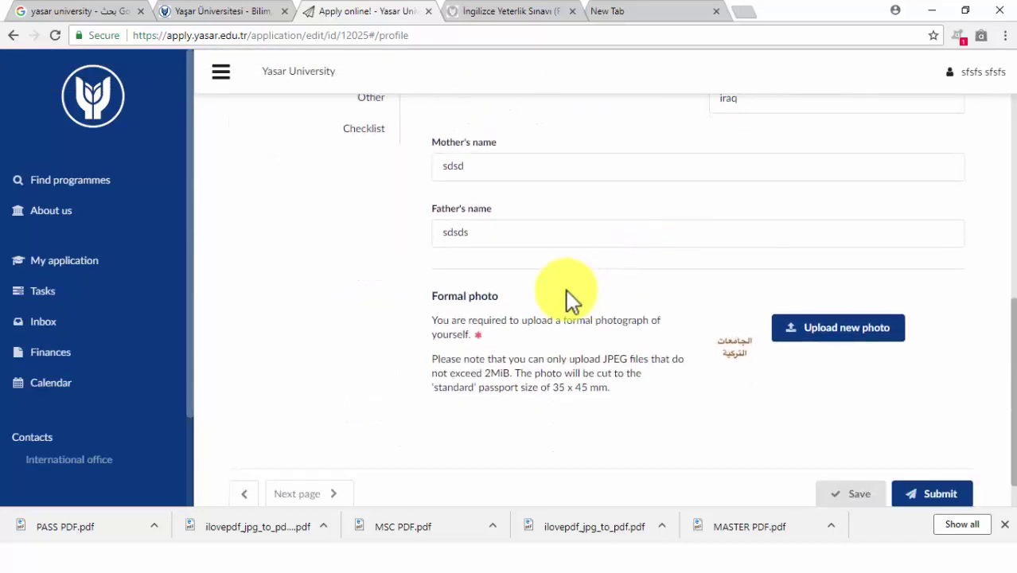
pyautogui.click(371, 197)
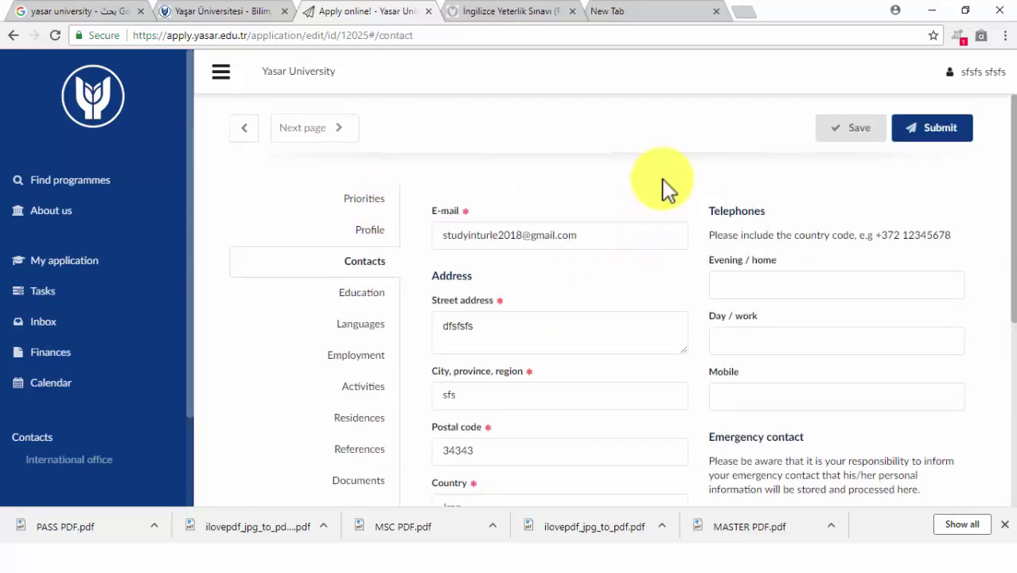
pyautogui.scroll(-3, 664, 179)
pyautogui.scroll(1, 664, 179)
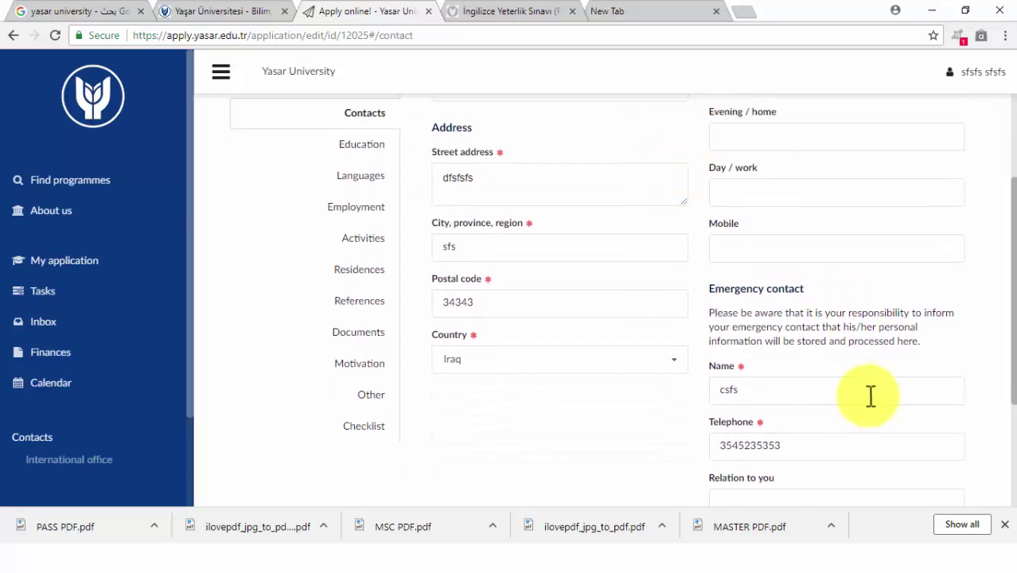
pyautogui.scroll(2, 612, 340)
pyautogui.scroll(-1, 605, 362)
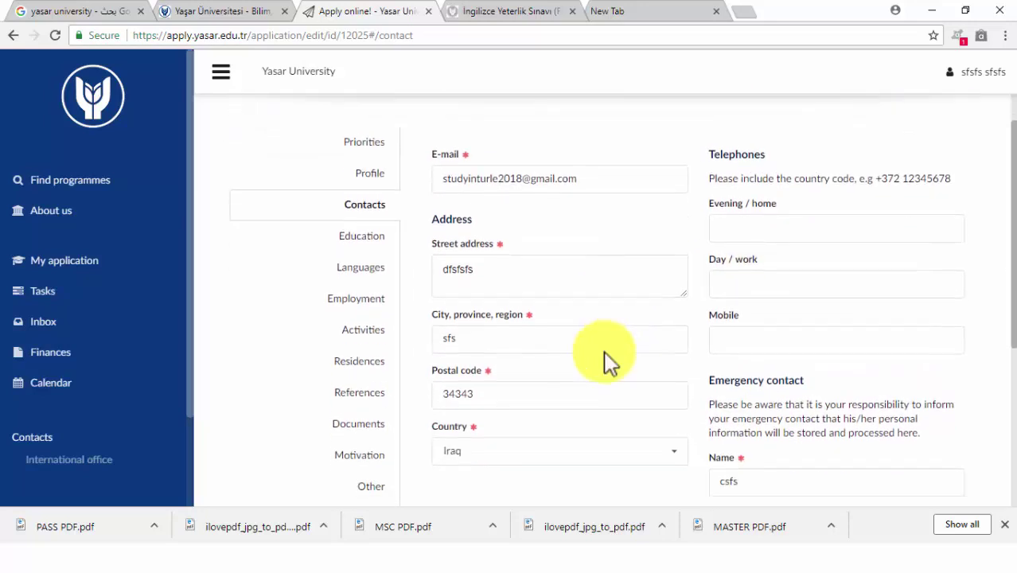
# Review the application's Education section, including the level, institution, programme, graduation and study language fields.
pyautogui.click(364, 221)
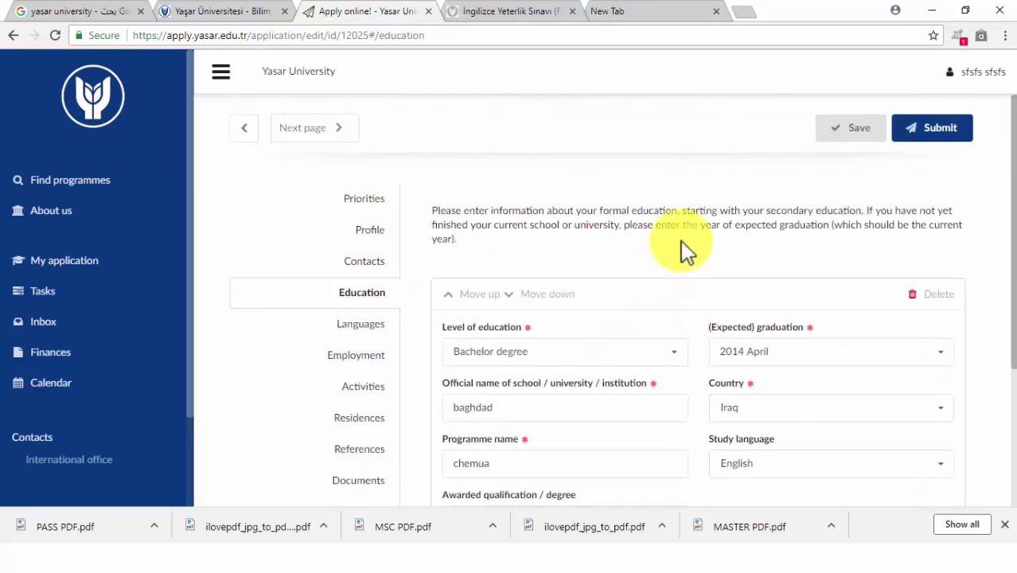
pyautogui.scroll(-1, 680, 243)
pyautogui.scroll(-1, 615, 279)
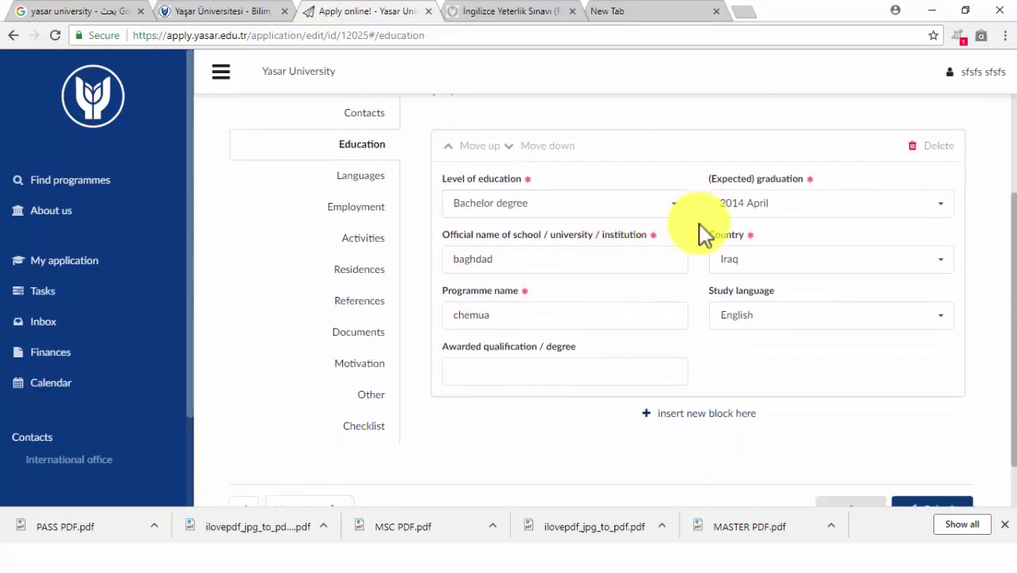
pyautogui.scroll(-1, 624, 366)
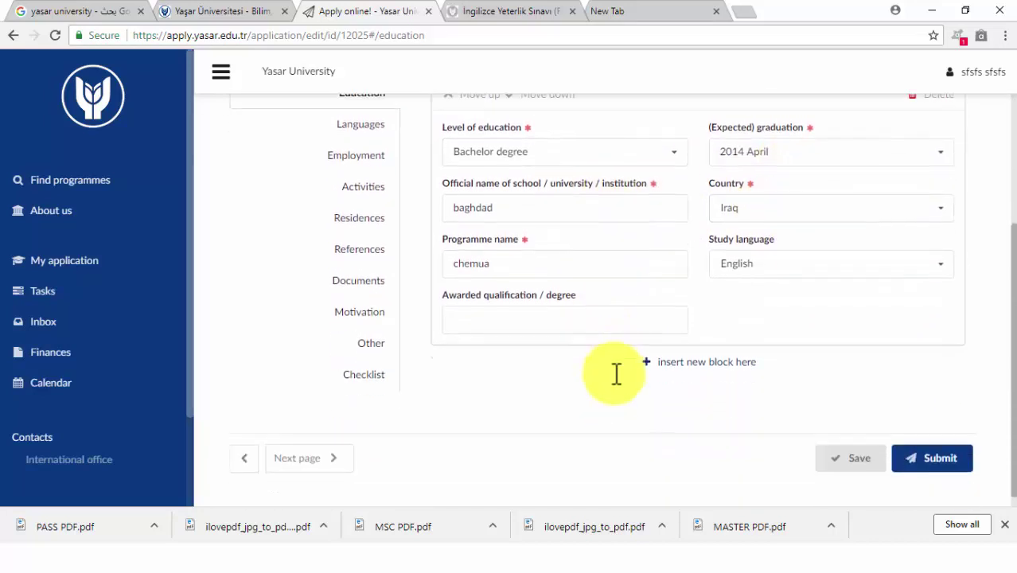
# Check the native language and language test choices in the Languages section, choosing Intermediate as the English proficiency.
pyautogui.click(360, 120)
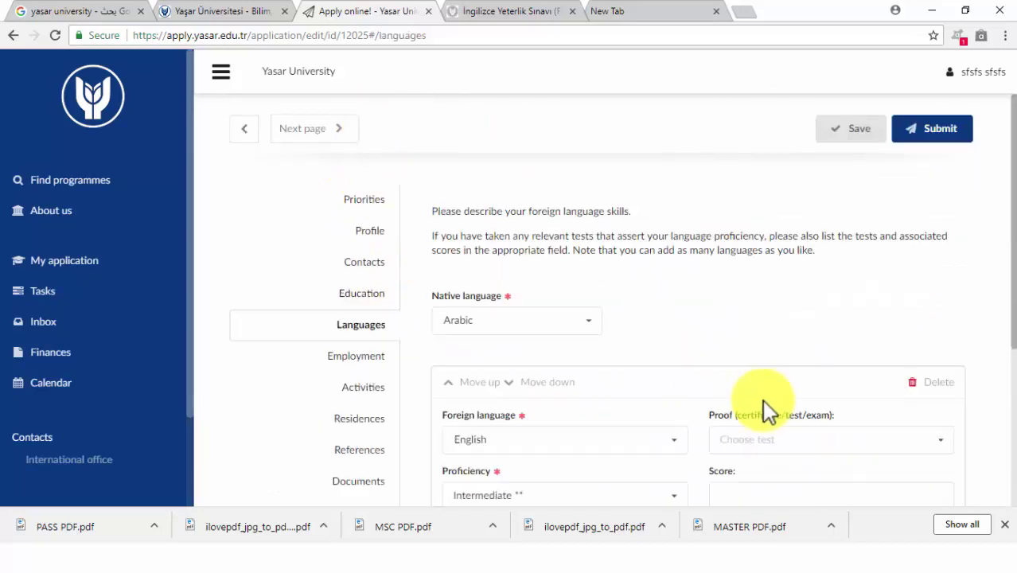
pyautogui.scroll(-2, 748, 387)
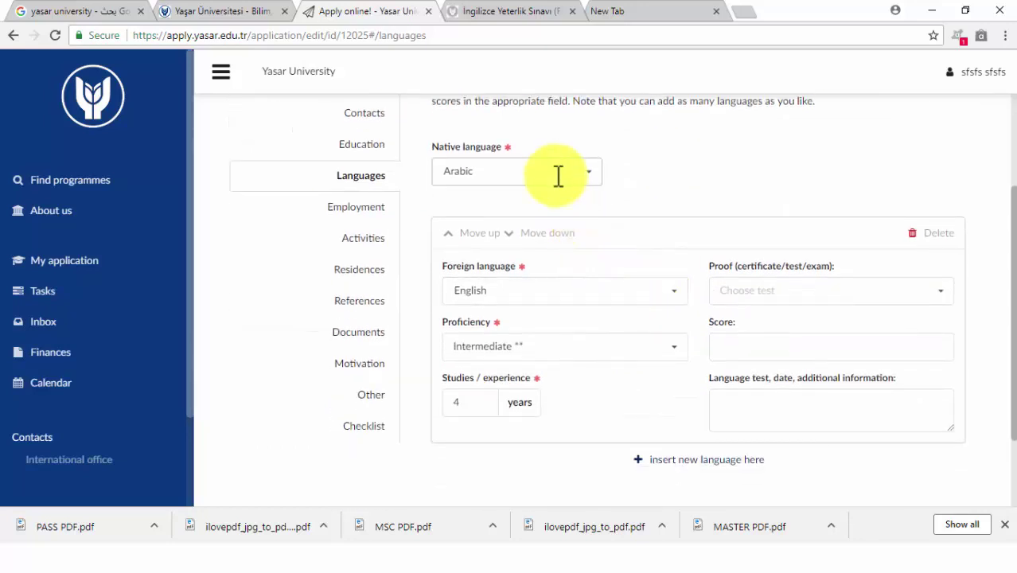
pyautogui.click(527, 172)
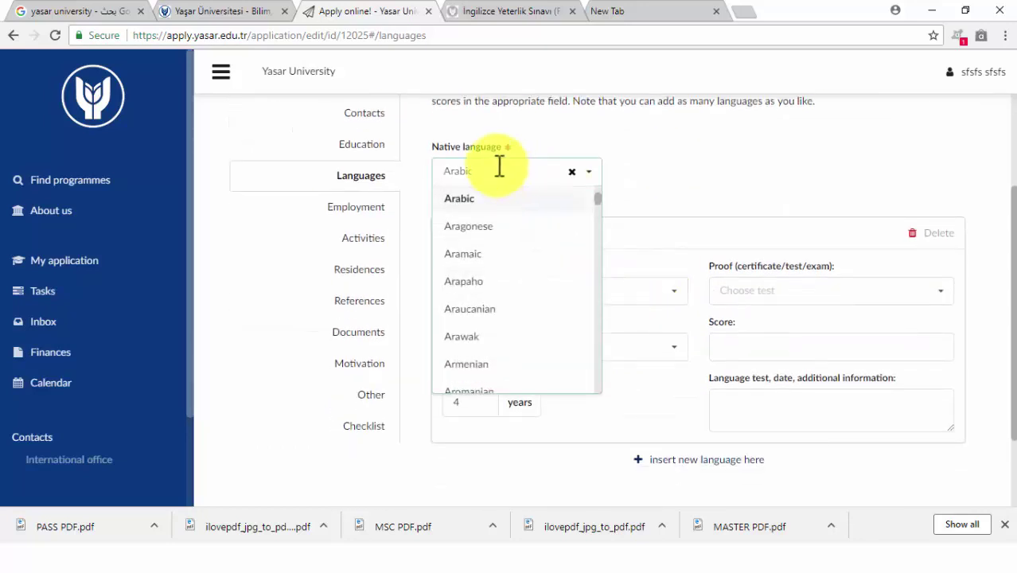
pyautogui.click(491, 159)
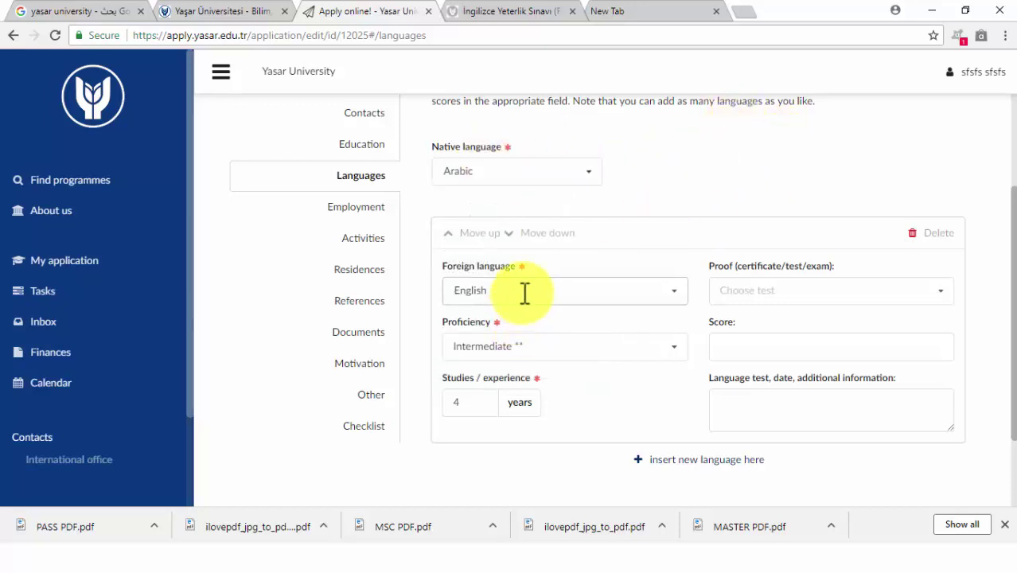
pyautogui.click(567, 354)
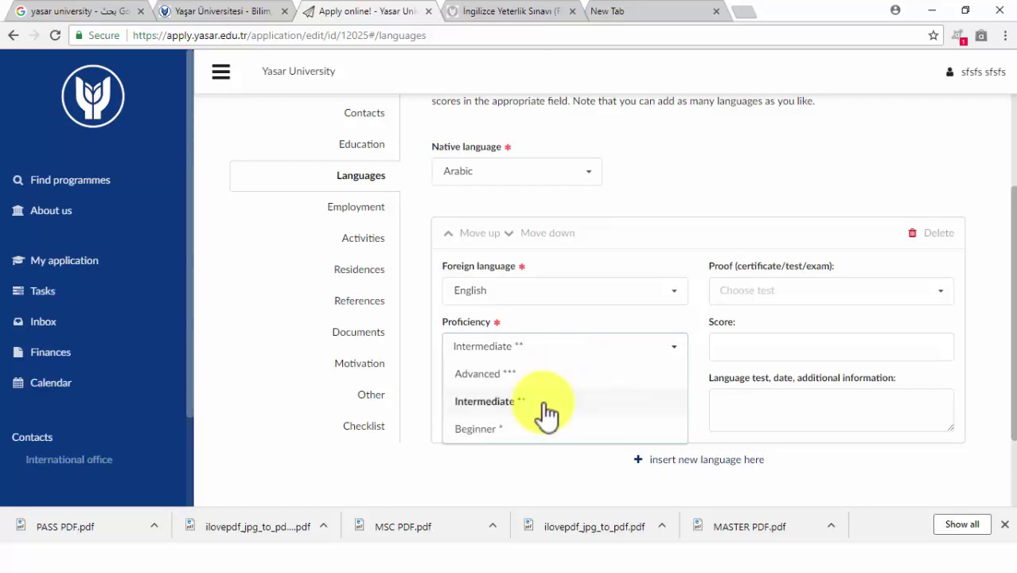
pyautogui.click(547, 406)
pyautogui.click(806, 294)
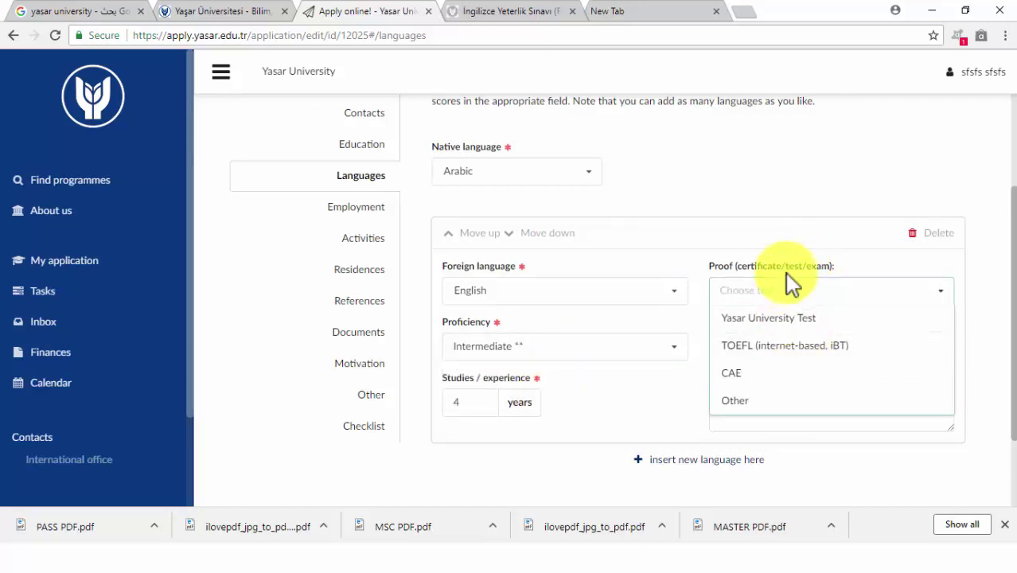
pyautogui.click(785, 272)
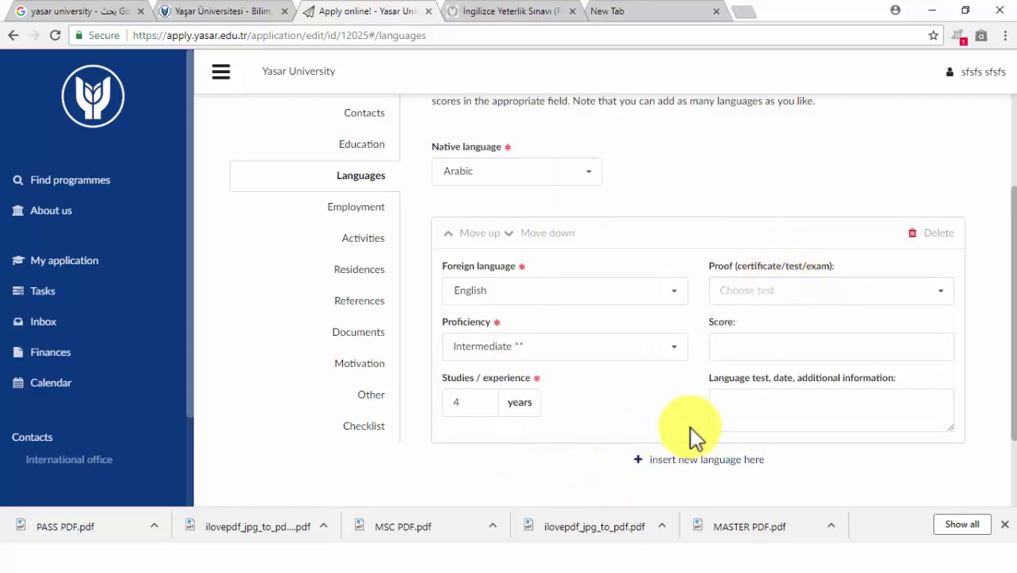
# Look over the work experience fields in the Employment section and the fields in the Activities section.
pyautogui.click(348, 214)
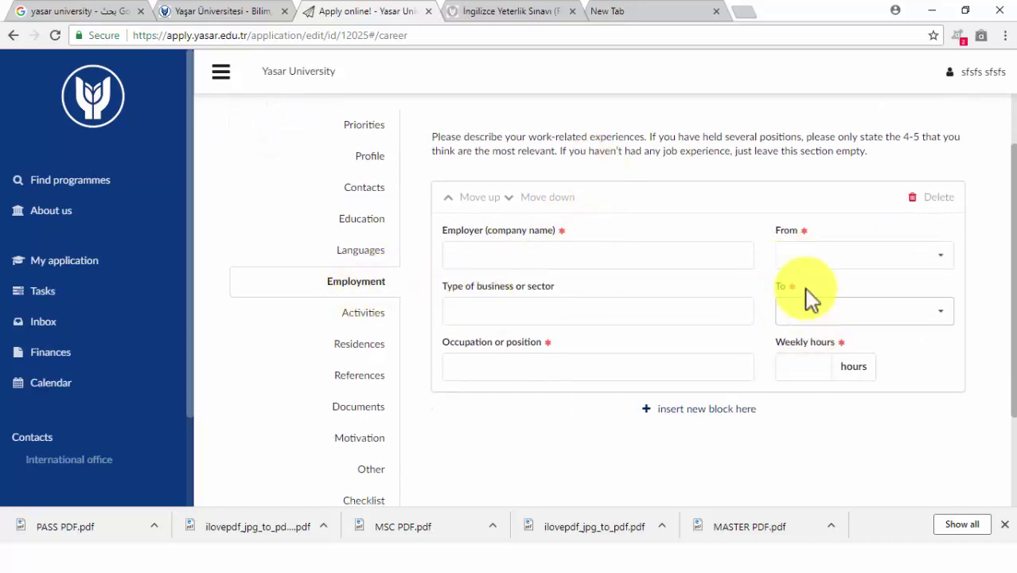
pyautogui.click(545, 314)
pyautogui.click(554, 362)
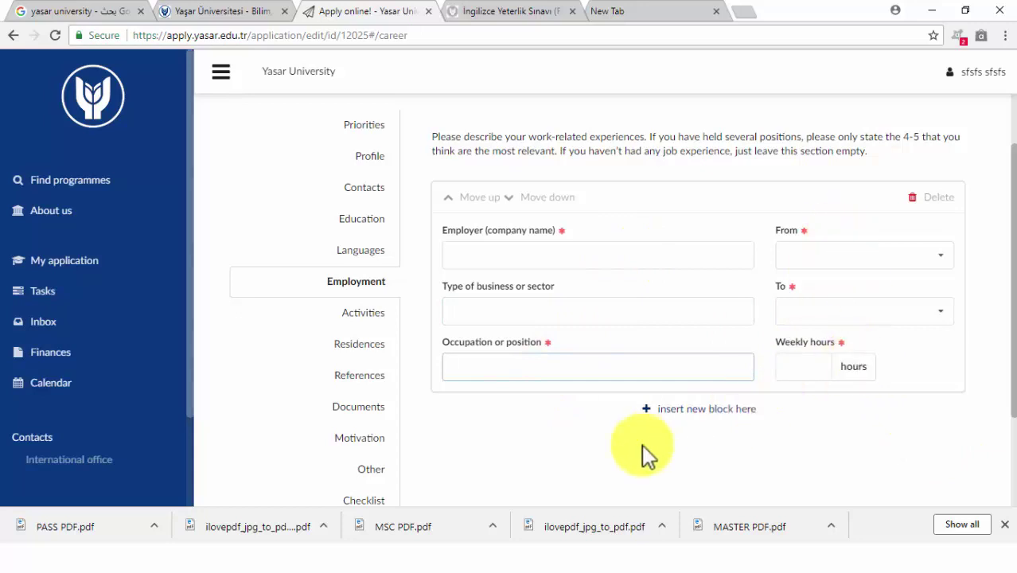
pyautogui.click(350, 315)
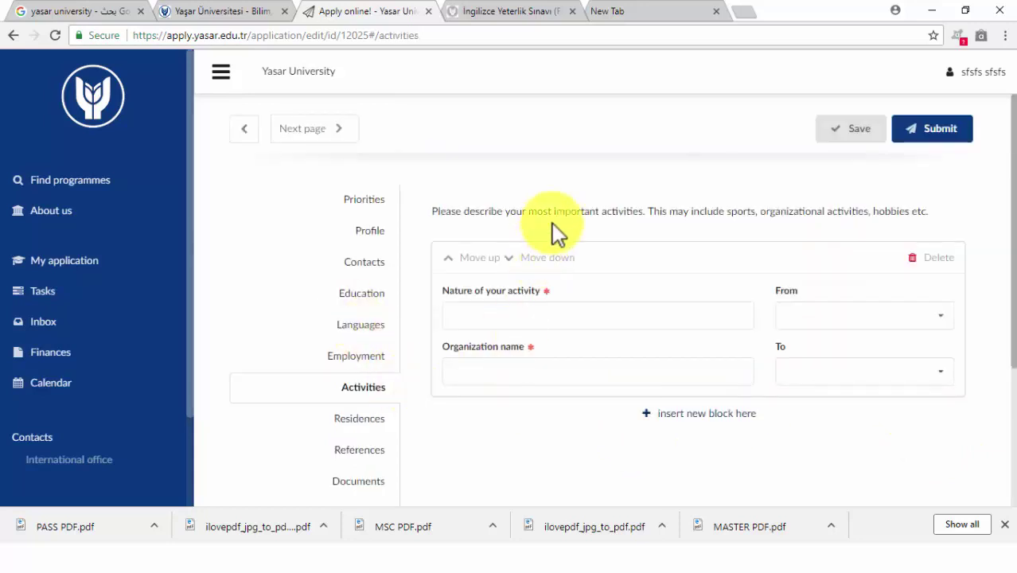
pyautogui.scroll(-1, 552, 223)
pyautogui.scroll(-1, 551, 223)
# Look over the Residences section on stays abroad and open the References section.
pyautogui.click(367, 273)
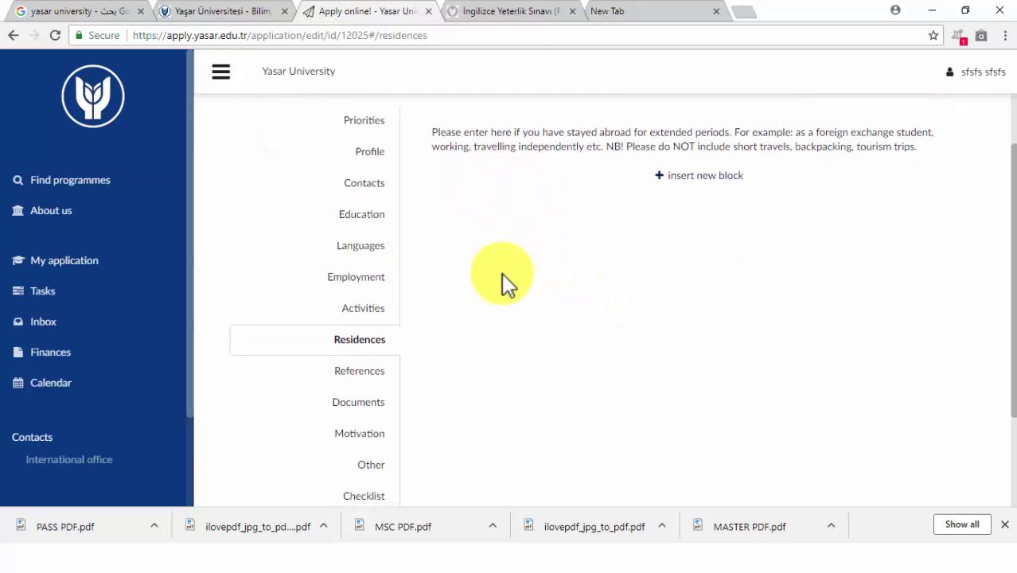
pyautogui.scroll(-2, 324, 365)
pyautogui.click(355, 303)
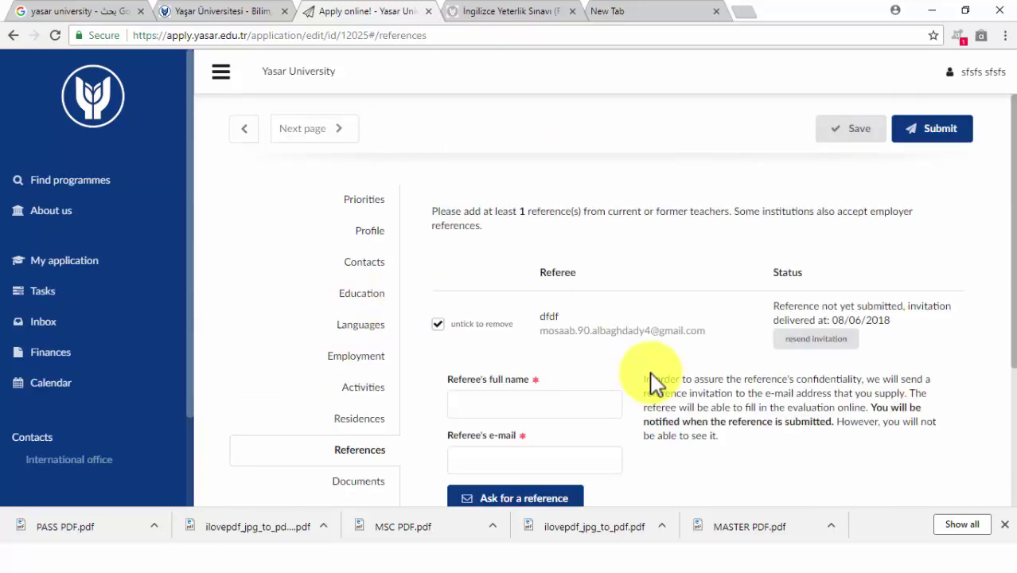
# Review the referee's full name and e-mail fields and the reference request option in the References section.
pyautogui.scroll(-1, 557, 404)
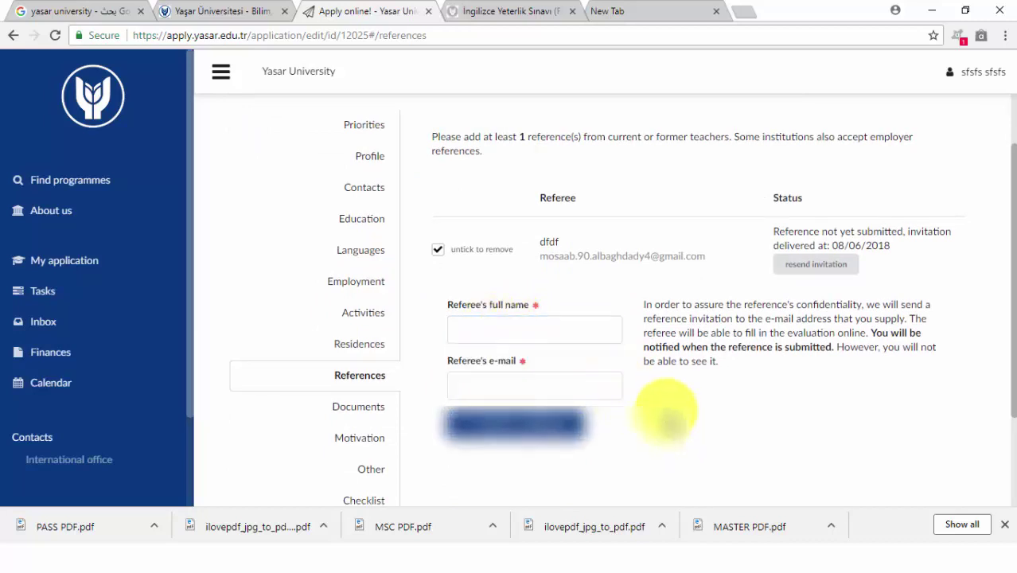
pyautogui.click(720, 431)
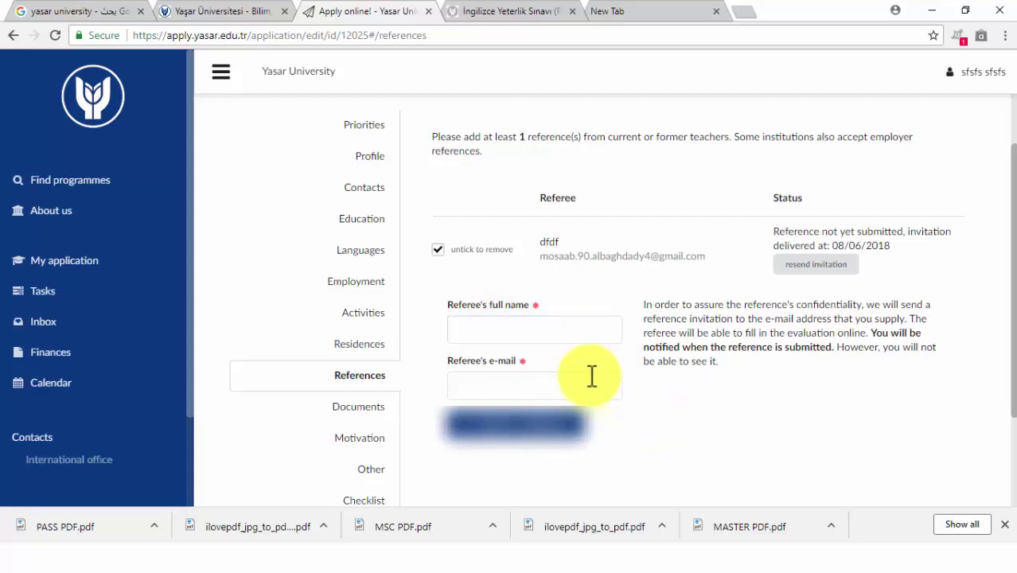
pyautogui.click(588, 387)
pyautogui.click(670, 420)
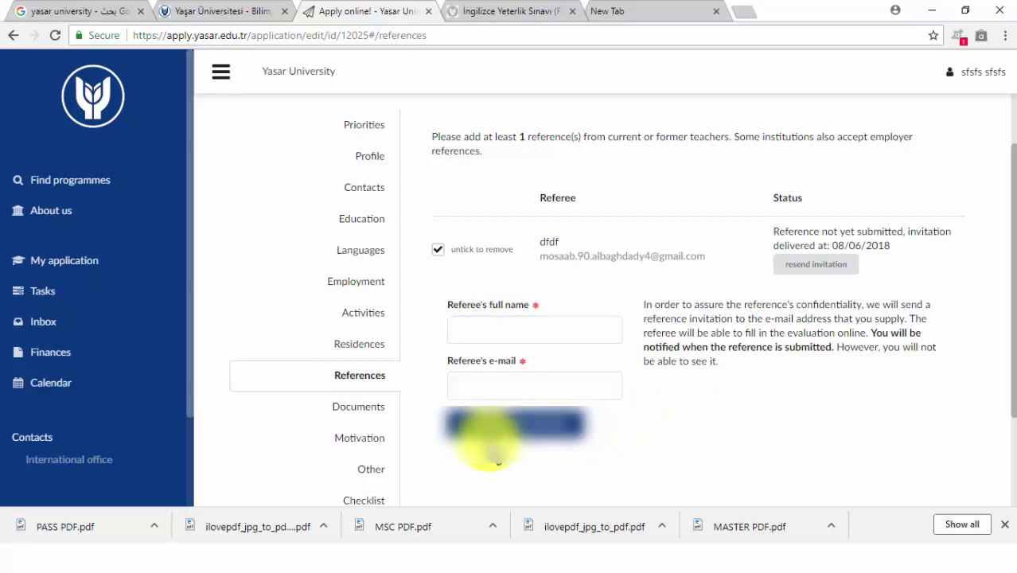
pyautogui.scroll(-3, 630, 427)
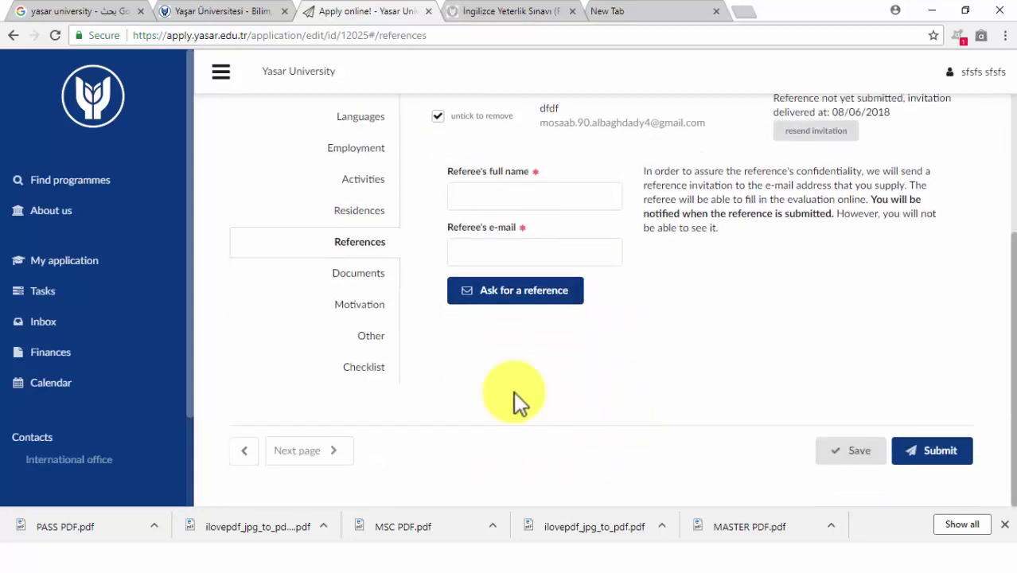
# Open the Documents section and read the upload instructions, including the permitted file size, file types and page orientation.
pyautogui.click(351, 287)
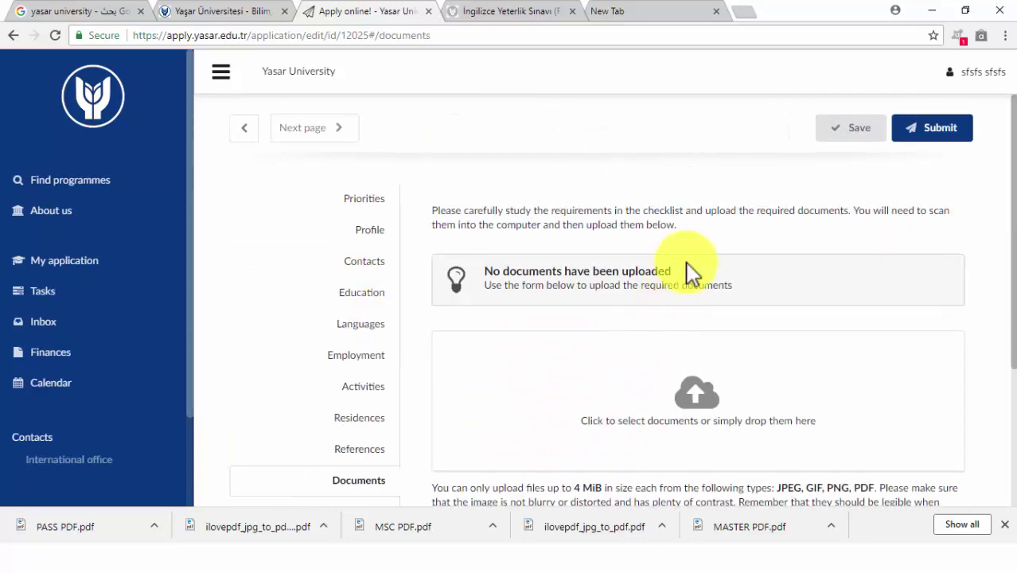
pyautogui.scroll(-3, 688, 267)
pyautogui.scroll(-1, 654, 288)
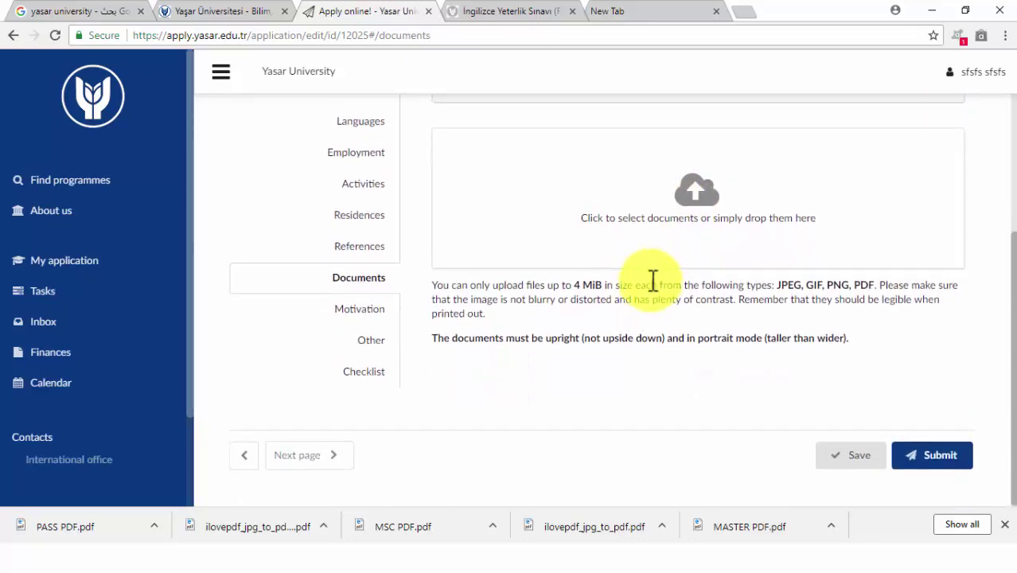
pyautogui.scroll(1, 653, 281)
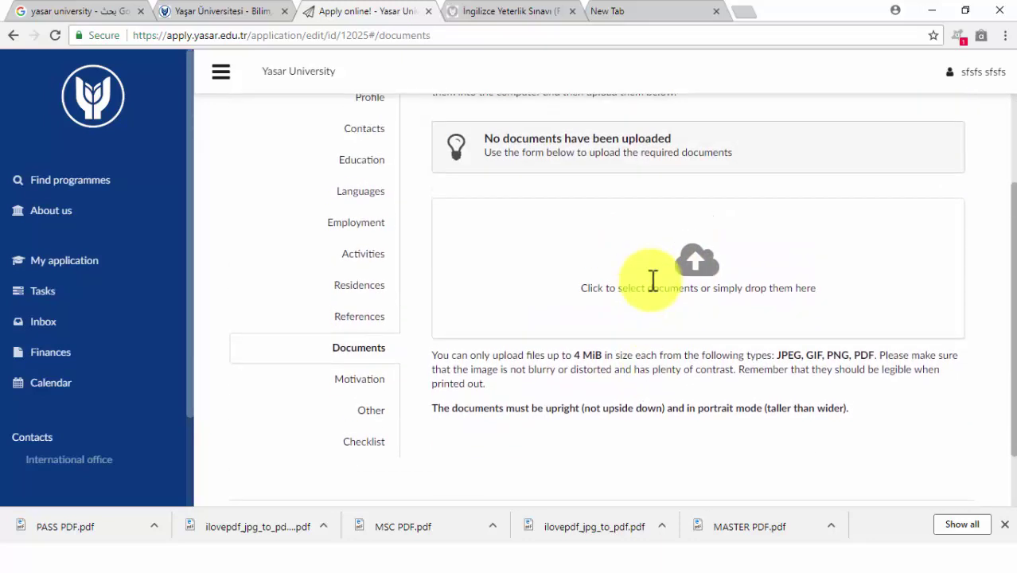
pyautogui.click(705, 263)
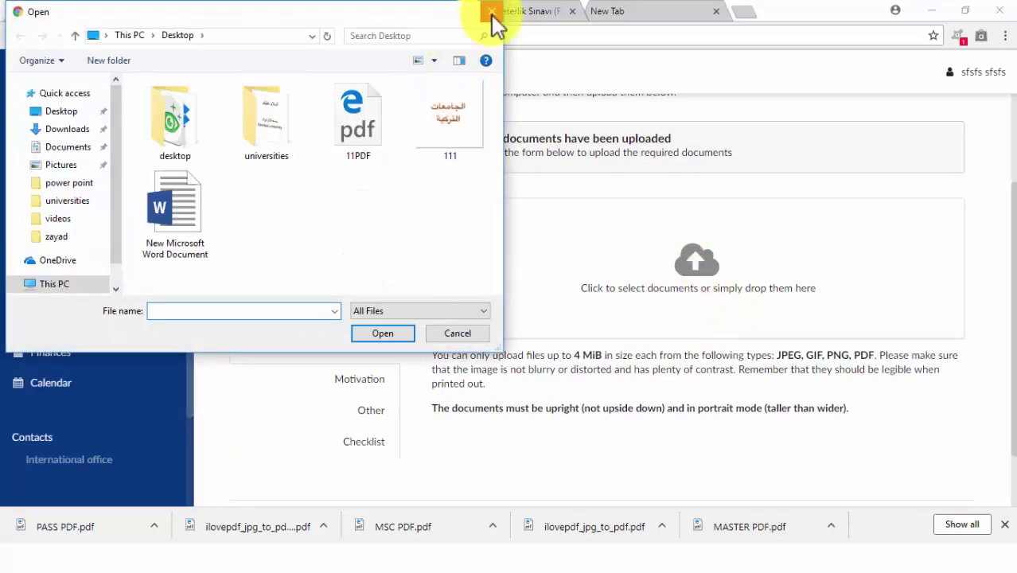
pyautogui.click(492, 12)
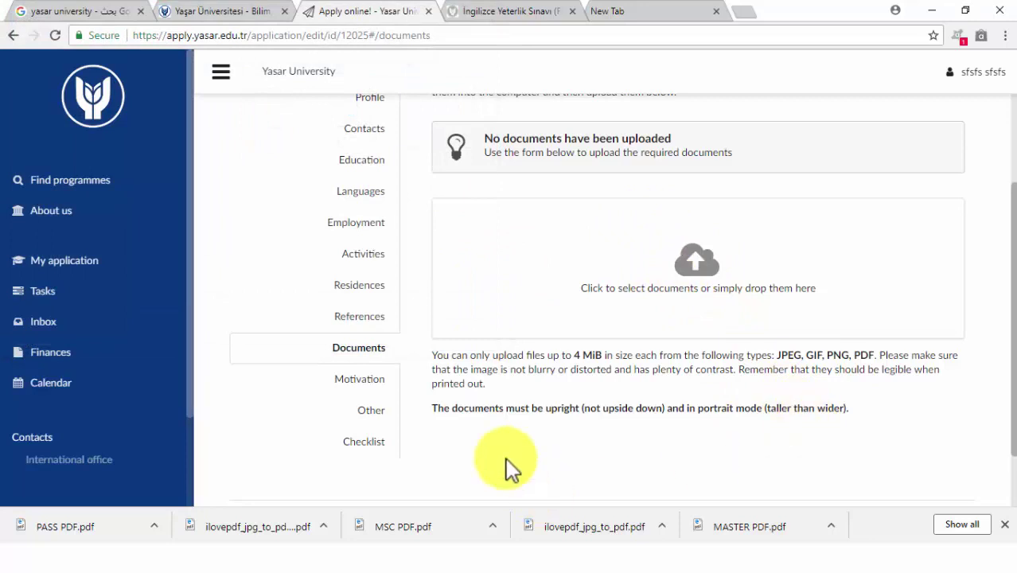
pyautogui.scroll(2, 716, 343)
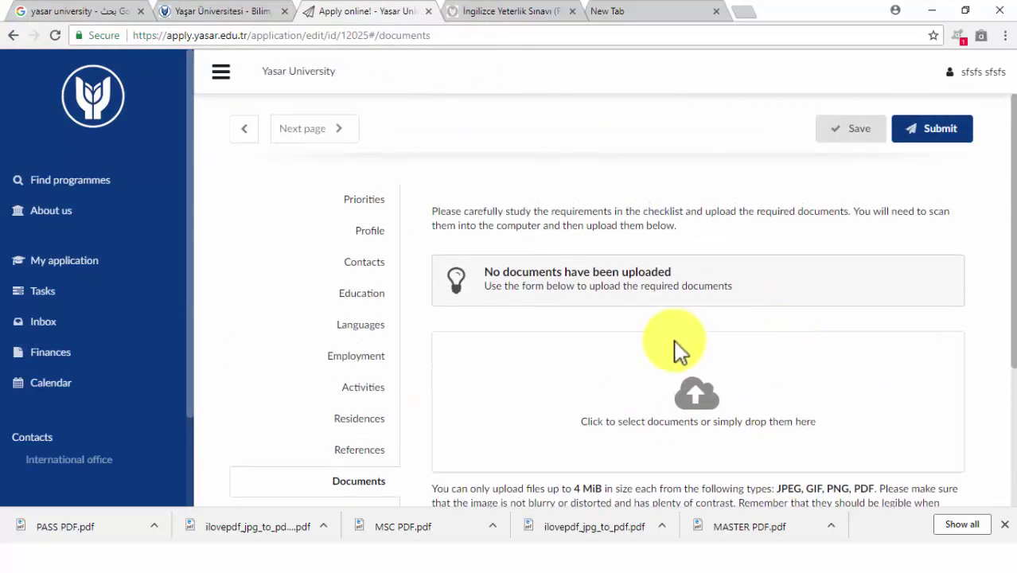
pyautogui.tripleClick(527, 224)
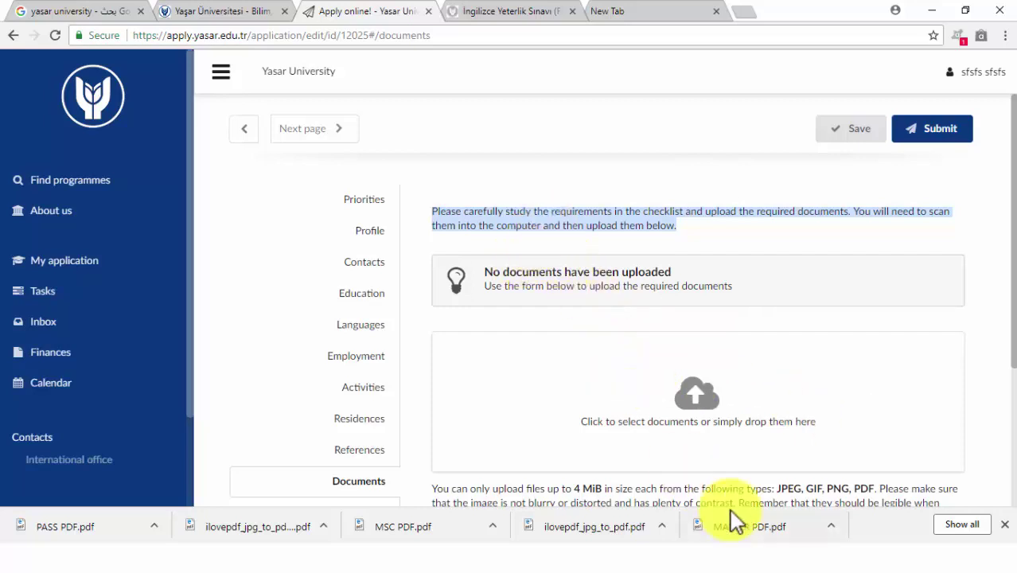
# Upload the image 111 from the Desktop to the application's Documents section.
pyautogui.click(699, 383)
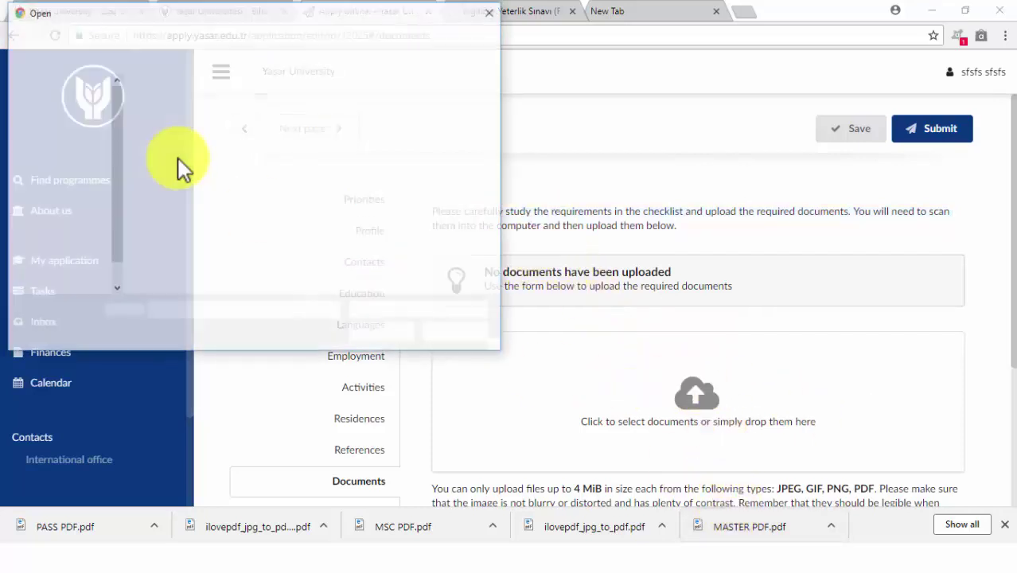
pyautogui.click(71, 94)
pyautogui.click(80, 113)
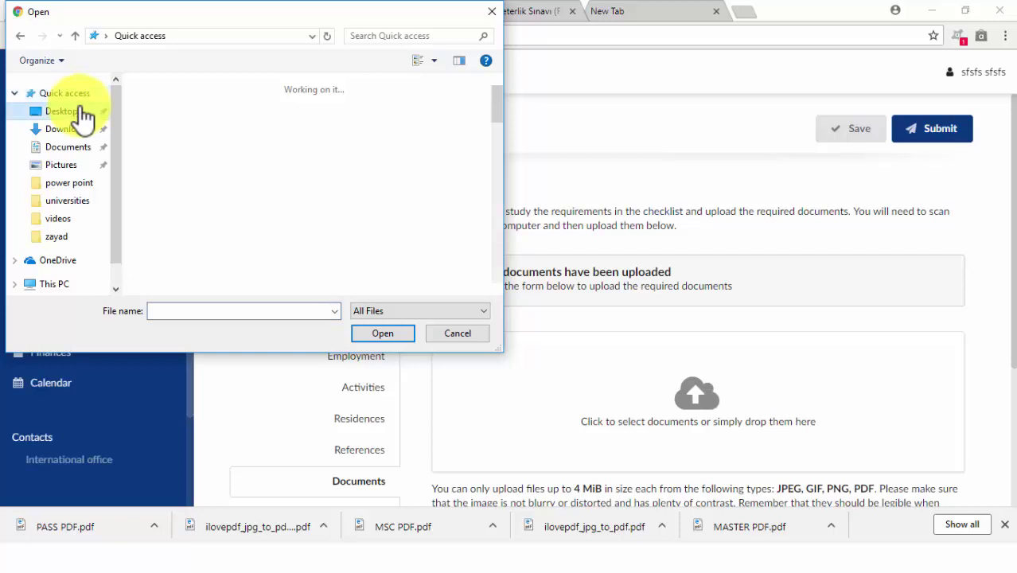
pyautogui.doubleClick(434, 131)
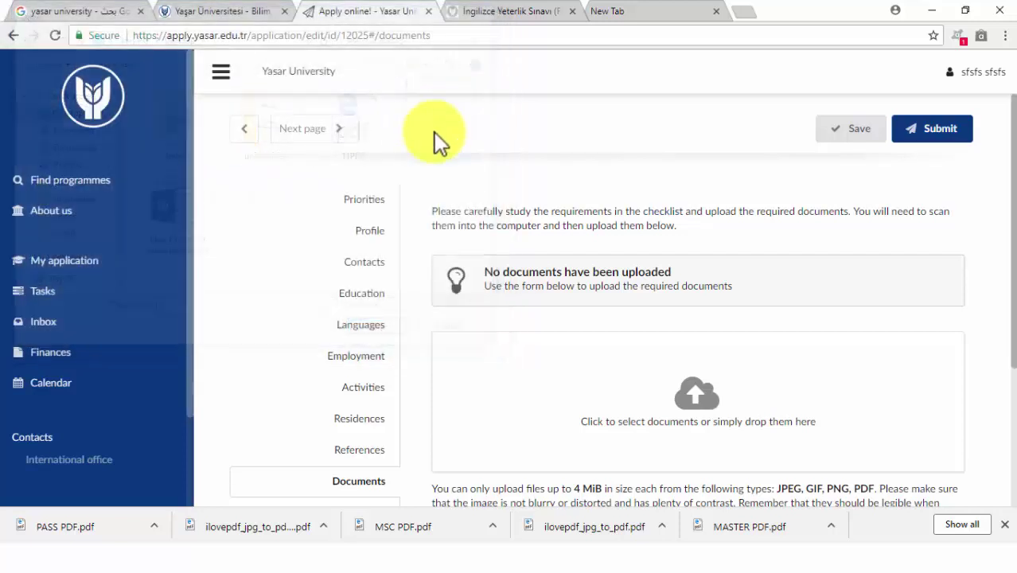
pyautogui.scroll(-2, 643, 266)
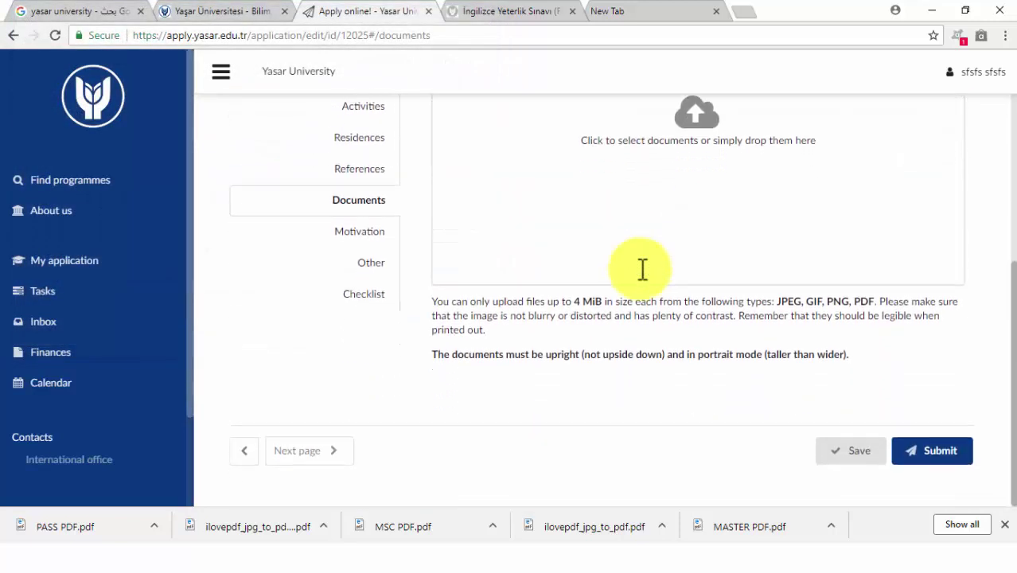
pyautogui.scroll(2, 684, 307)
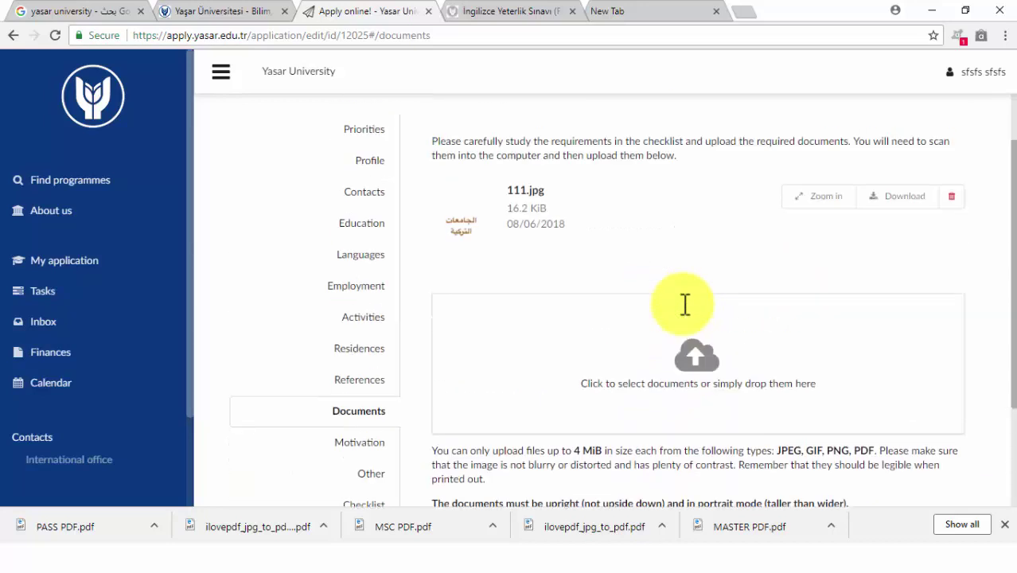
# Add a second copy of the image 111 from the Desktop to the uploaded documents.
pyautogui.click(689, 360)
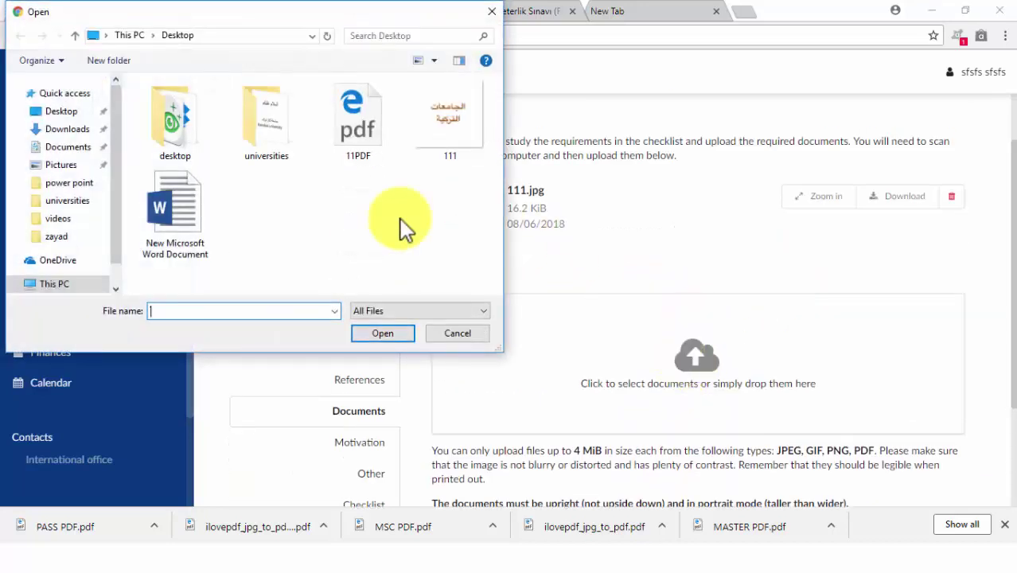
pyautogui.doubleClick(436, 124)
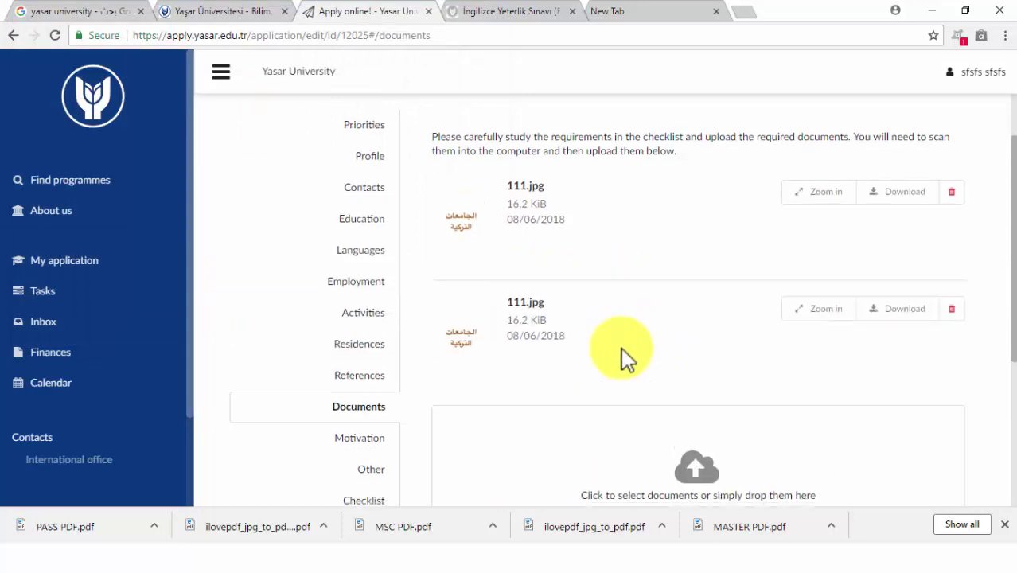
pyautogui.scroll(-2, 636, 334)
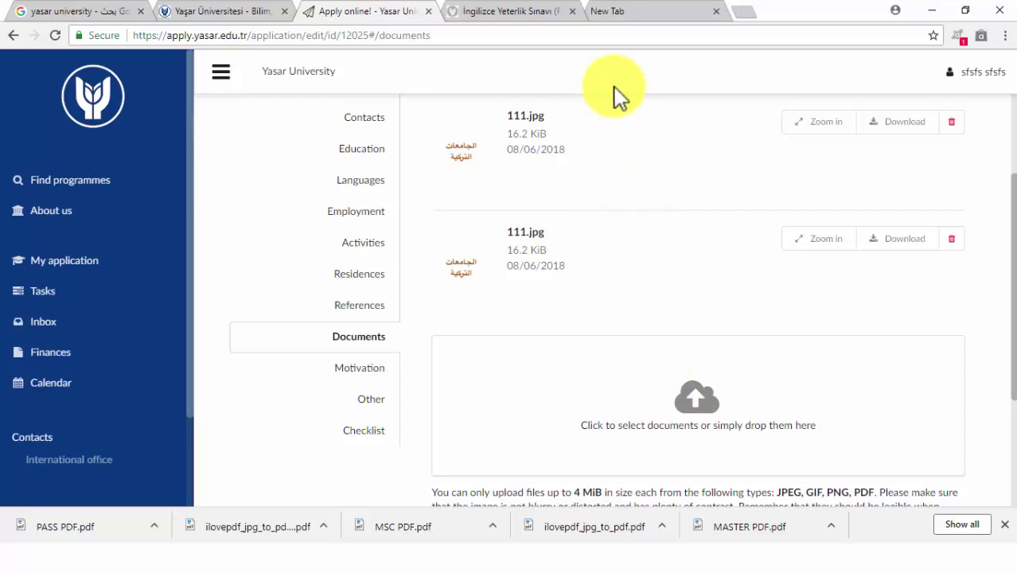
pyautogui.scroll(-3, 715, 351)
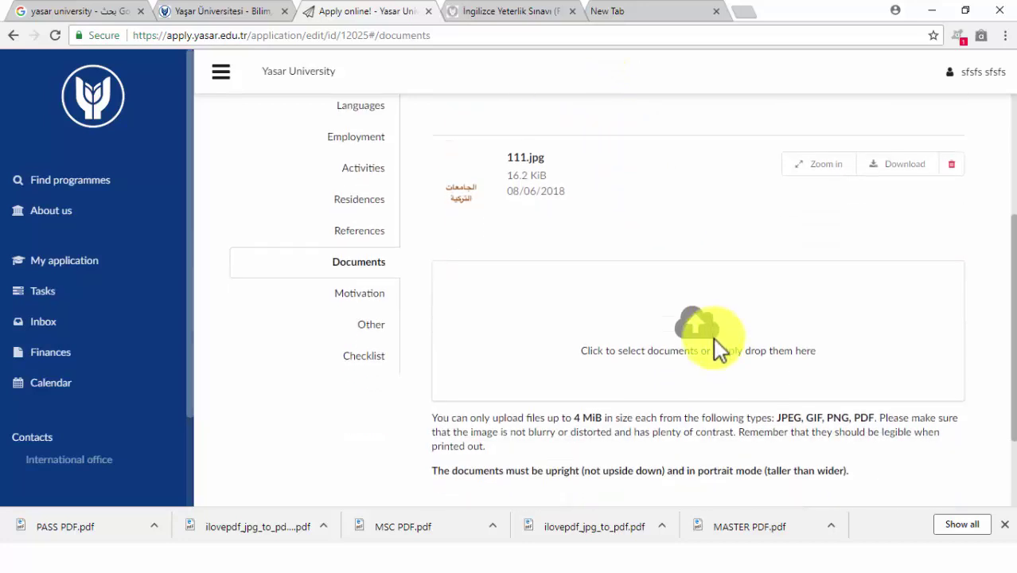
# Open the Motivation section and review the letter-writing guidance, the character limits and the full text of the letter.
pyautogui.click(352, 180)
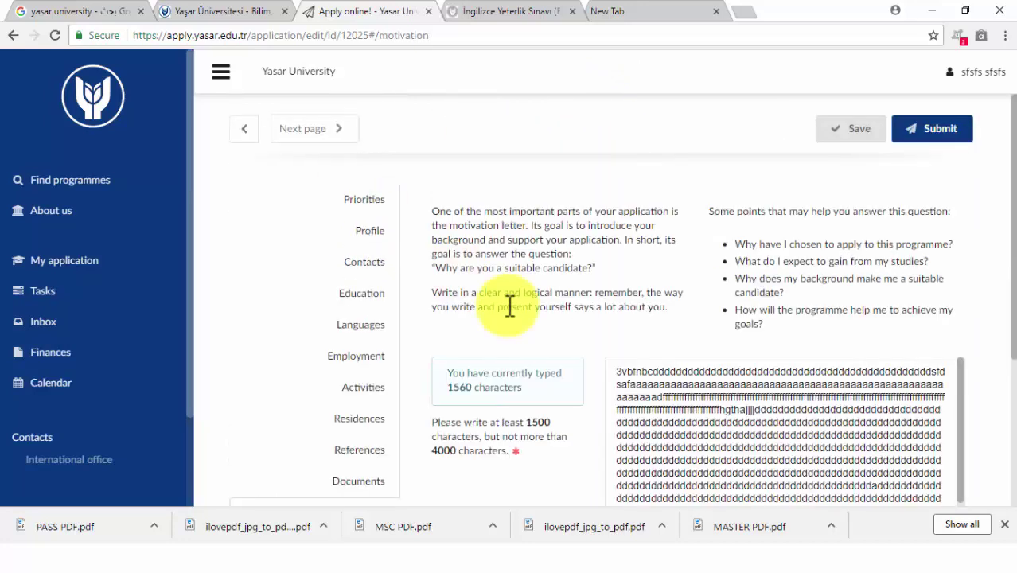
pyautogui.scroll(-2, 511, 302)
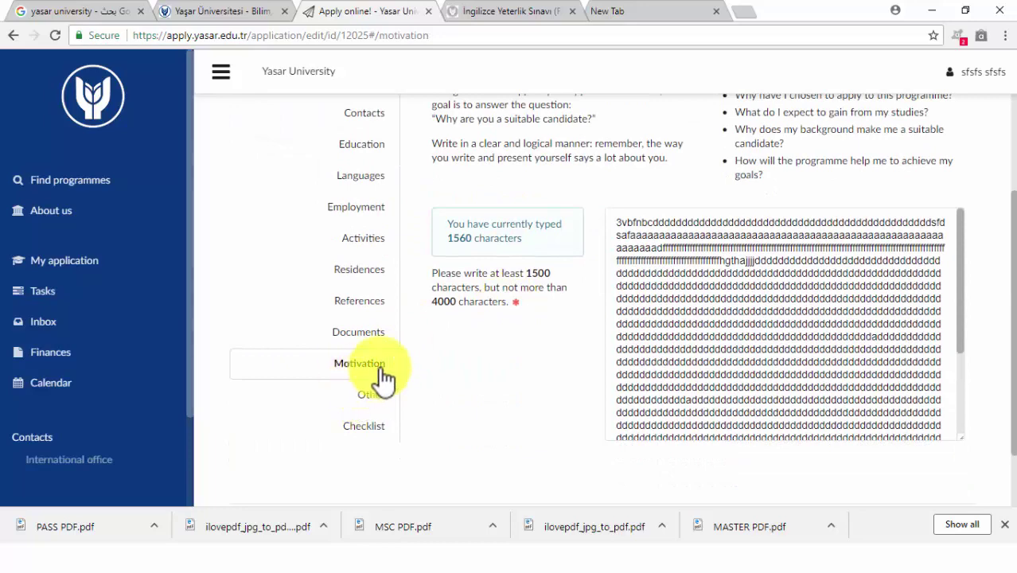
pyautogui.moveTo(545, 332); pyautogui.dragTo(431, 272)
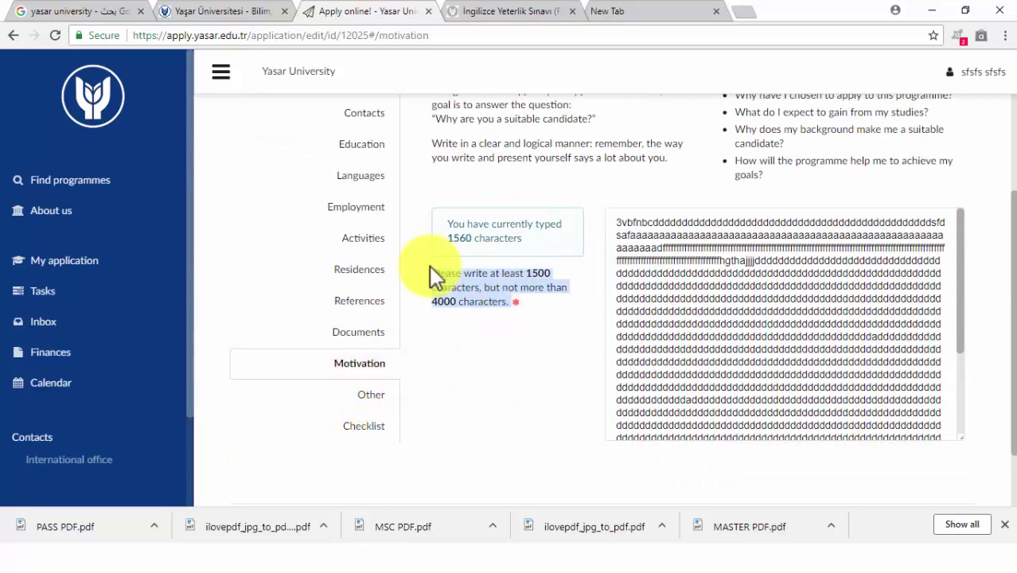
pyautogui.click(806, 324)
pyautogui.hotkey('ctrl', 'a')
pyautogui.scroll(1, 790, 340)
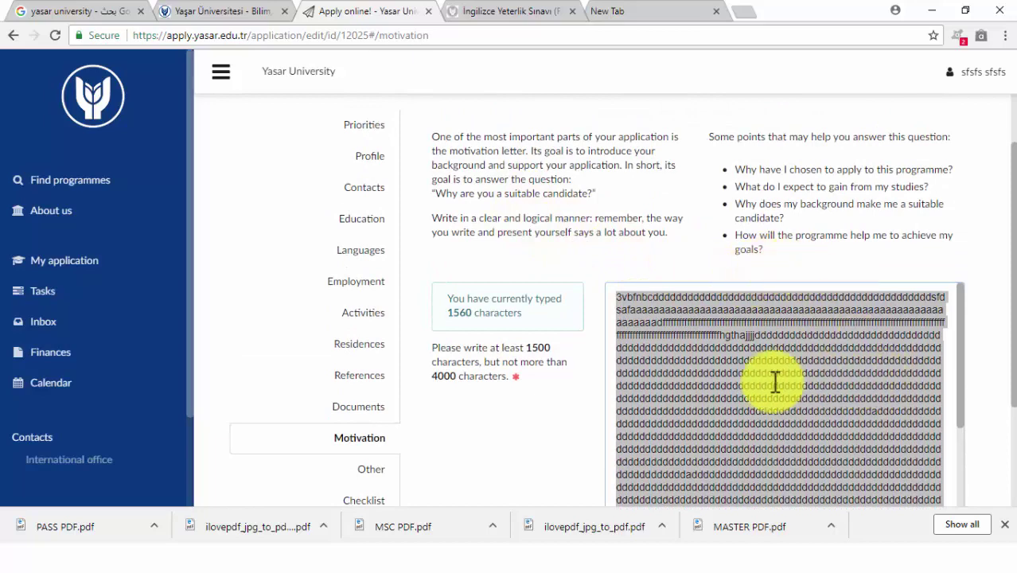
pyautogui.scroll(-5, 774, 382)
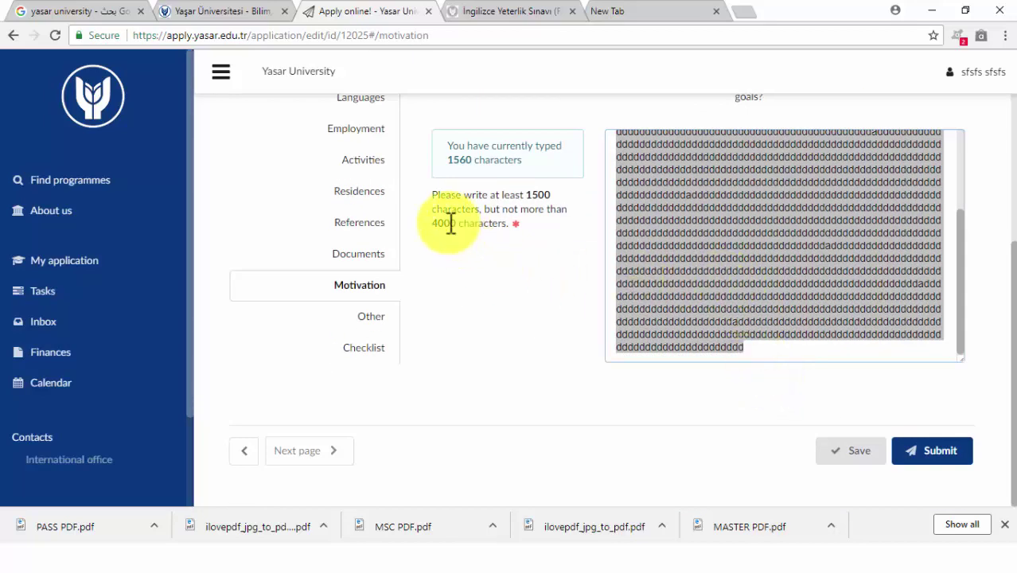
pyautogui.click(551, 192)
pyautogui.doubleClick(551, 193)
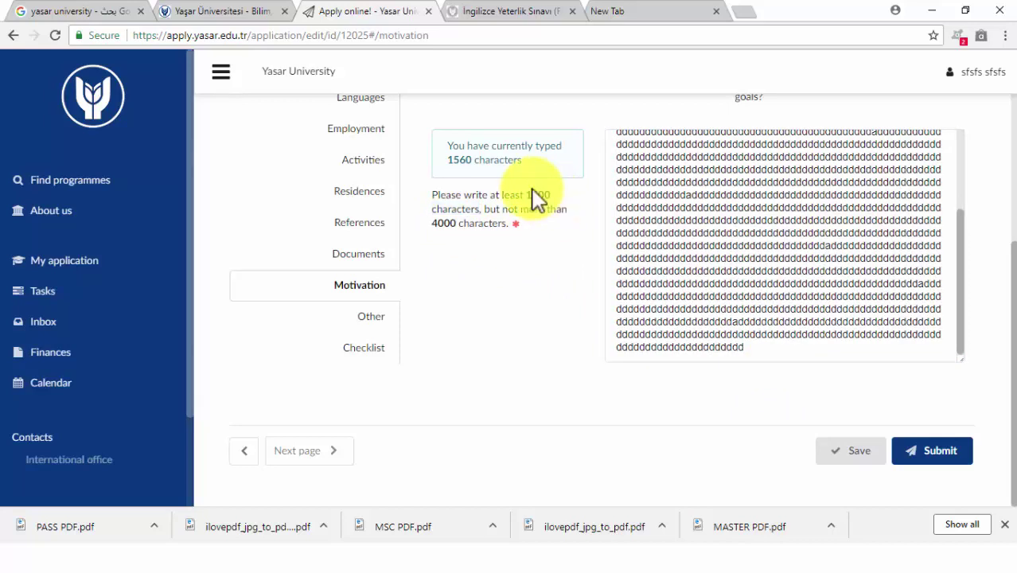
pyautogui.tripleClick(533, 198)
pyautogui.click(753, 270)
pyautogui.hotkey('ctrl', 'a')
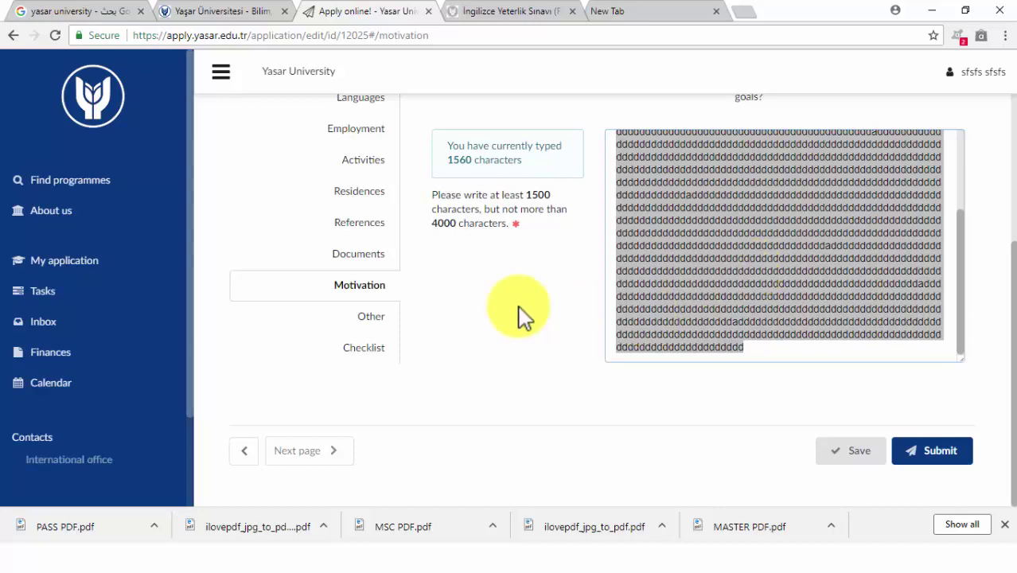
# Look over the medical info, additional requests and information source fields in the Other section.
pyautogui.click(378, 320)
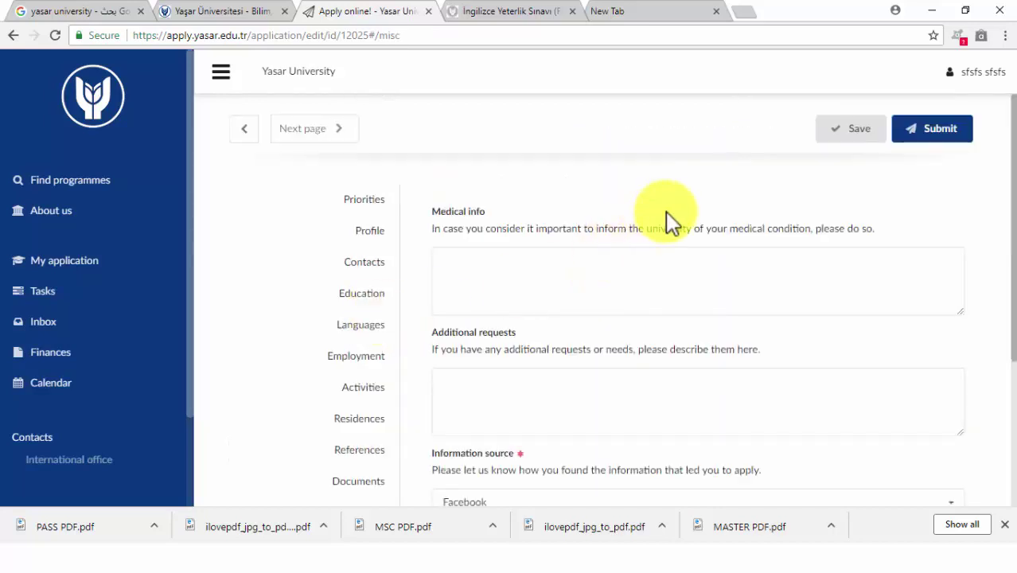
pyautogui.scroll(-1, 665, 212)
pyautogui.click(580, 205)
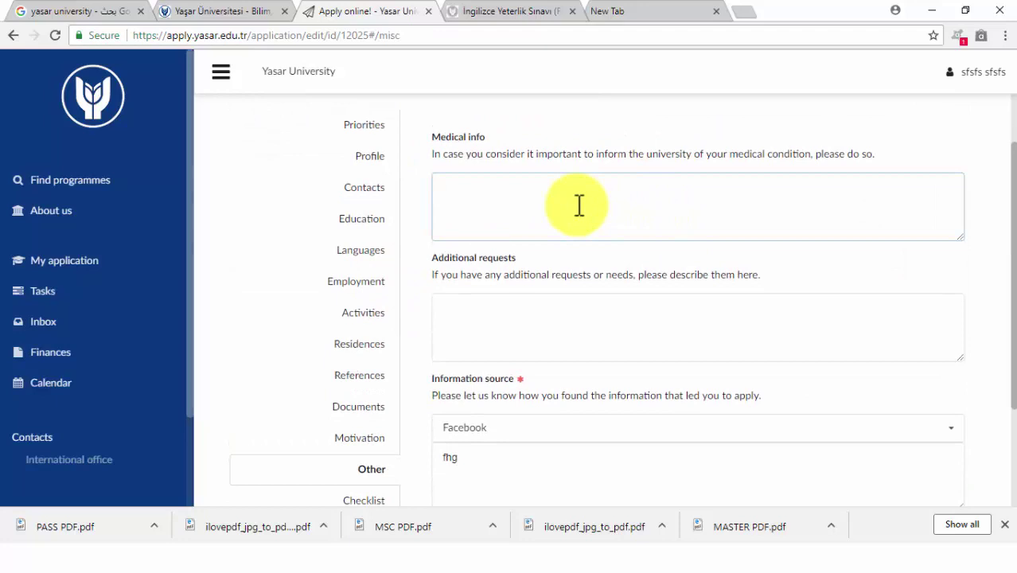
pyautogui.click(498, 152)
pyautogui.tripleClick(499, 151)
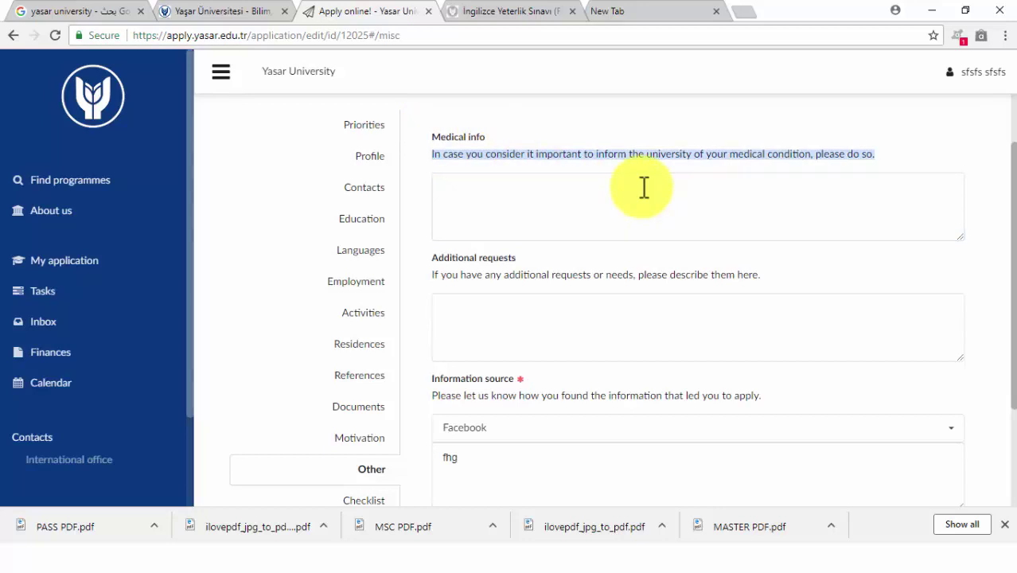
pyautogui.click(620, 200)
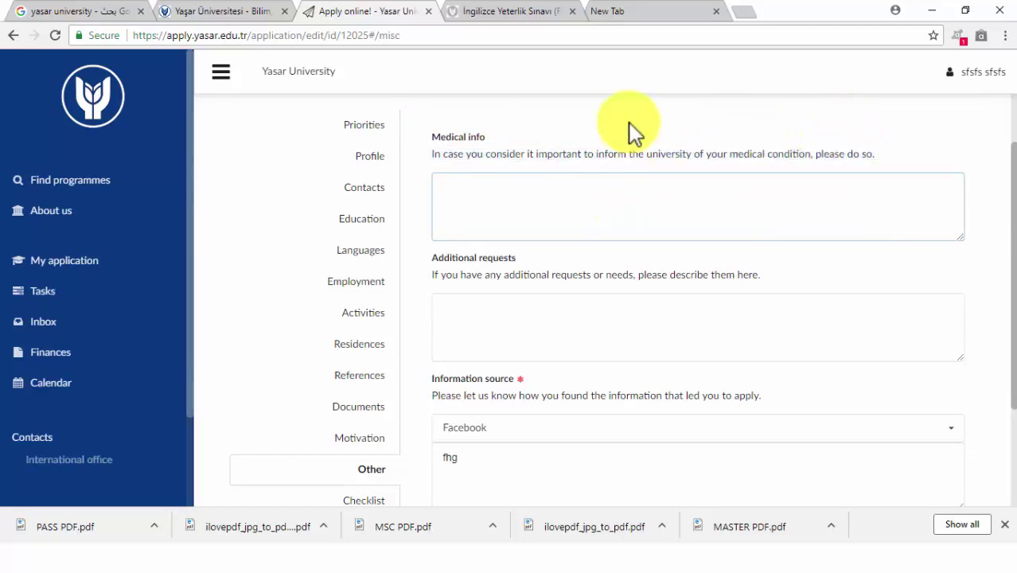
pyautogui.scroll(-1, 628, 127)
pyautogui.click(549, 223)
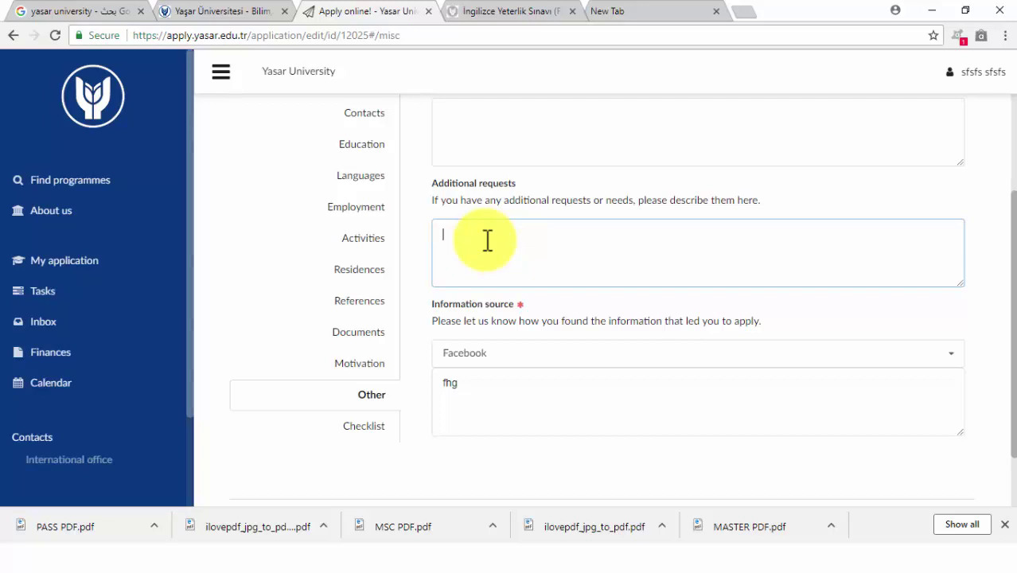
pyautogui.scroll(-1, 486, 240)
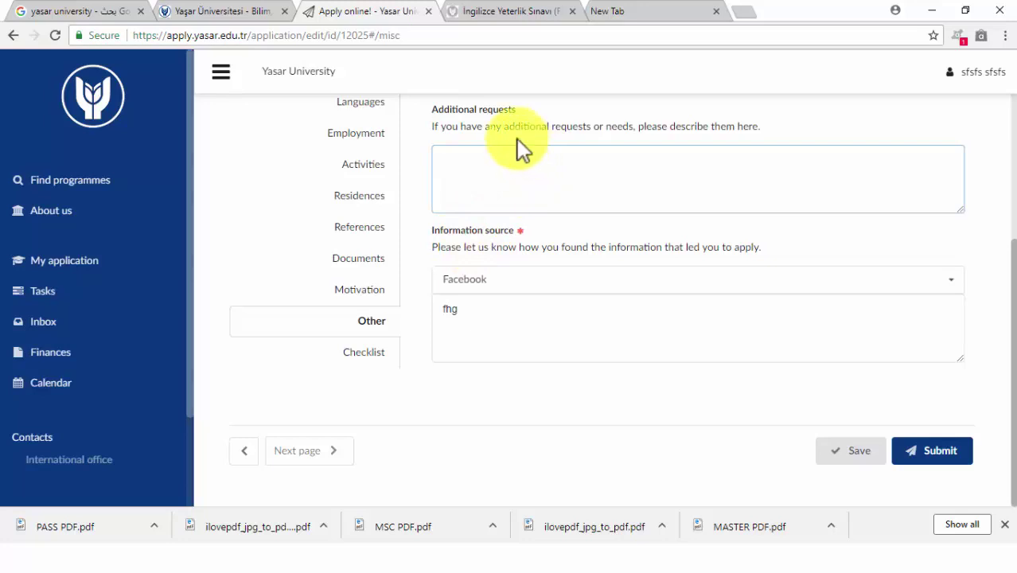
# Open the Checklist section and go through its items down to the submission option.
pyautogui.click(364, 355)
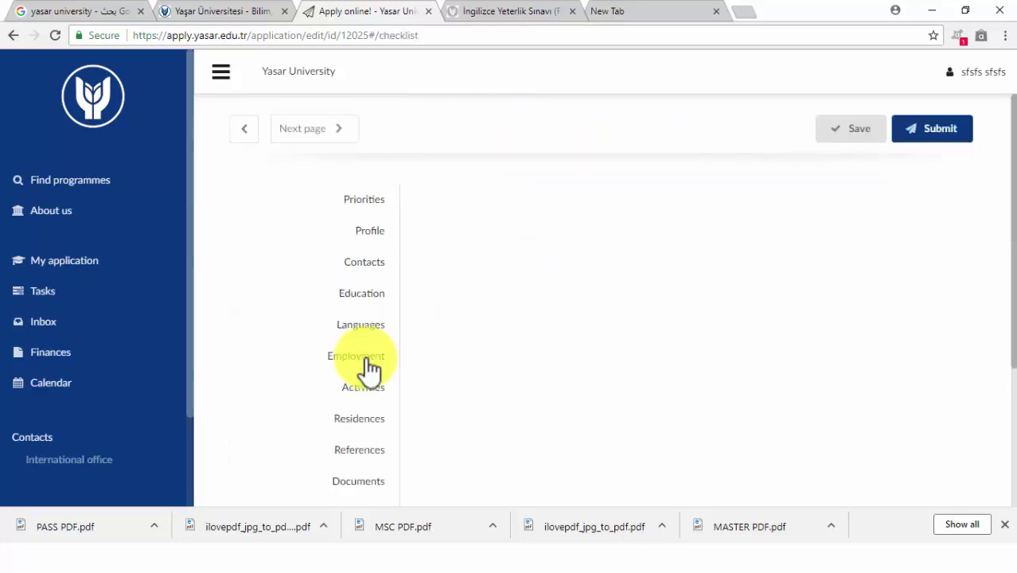
pyautogui.scroll(-5, 618, 223)
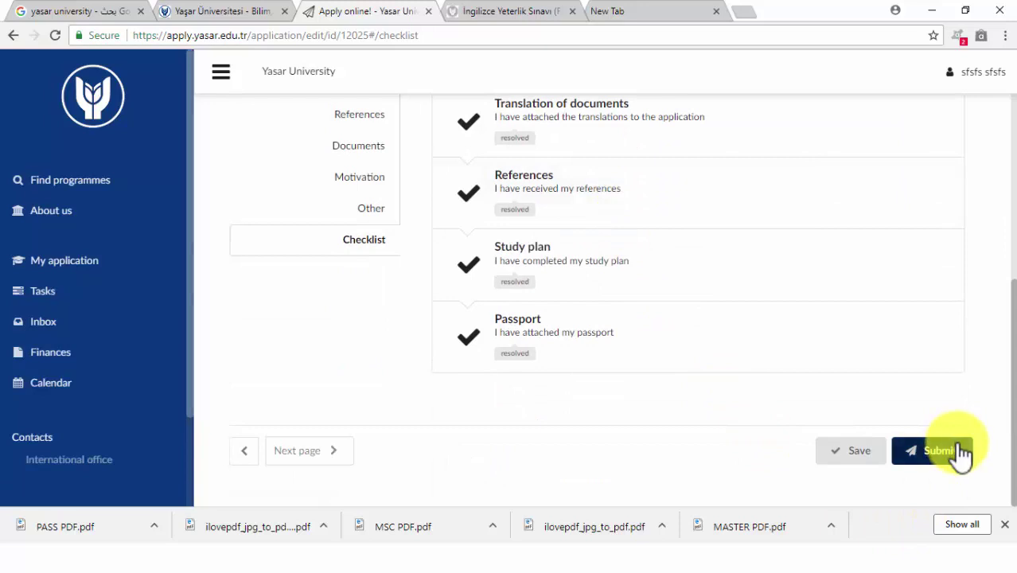
# Switch to the running PowerPoint slide show and advance from the application-method slide to the closing thank-you slide.
pyautogui.press('super')
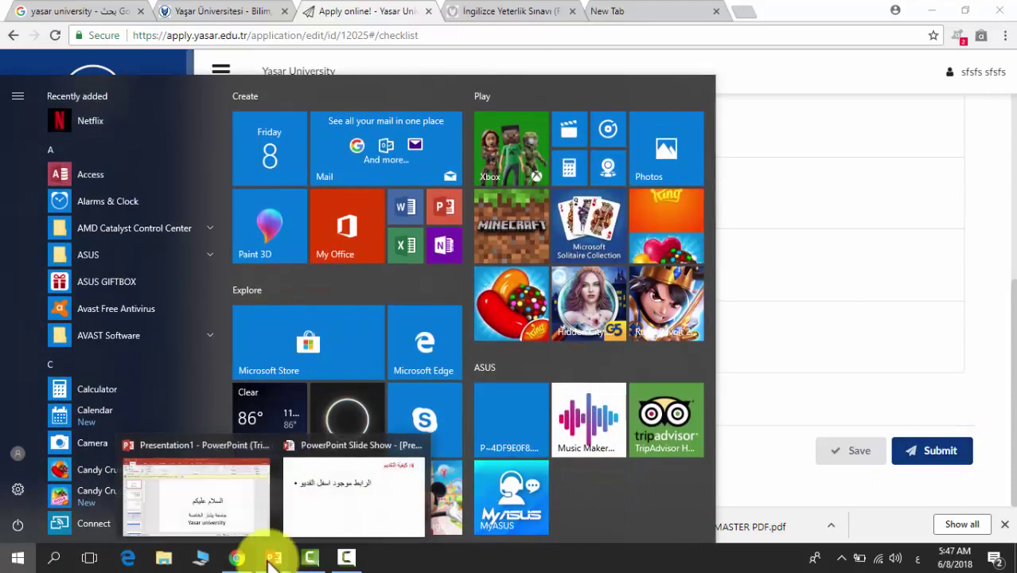
pyautogui.moveTo(237, 557)
pyautogui.click(328, 508)
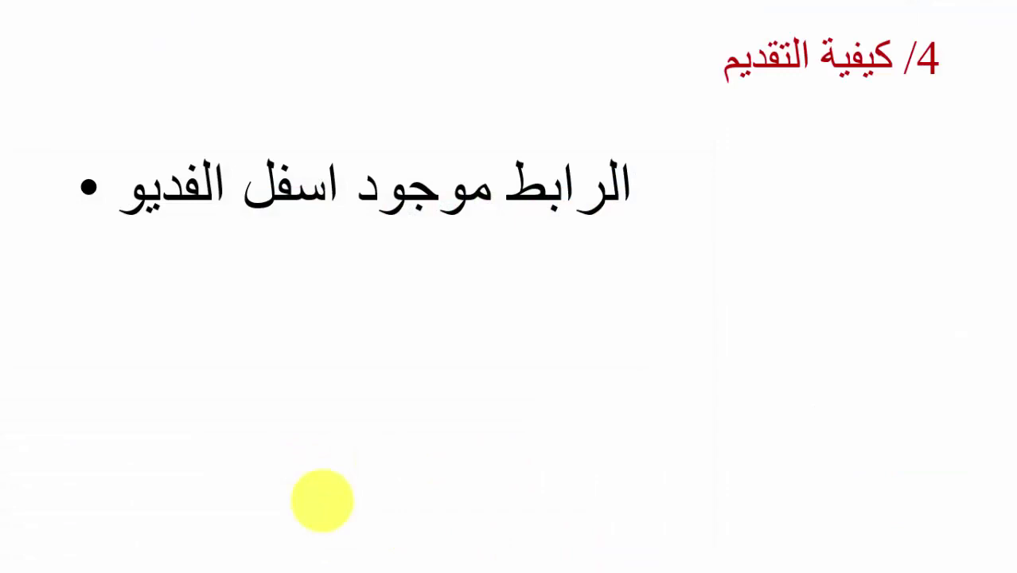
pyautogui.click(322, 500)
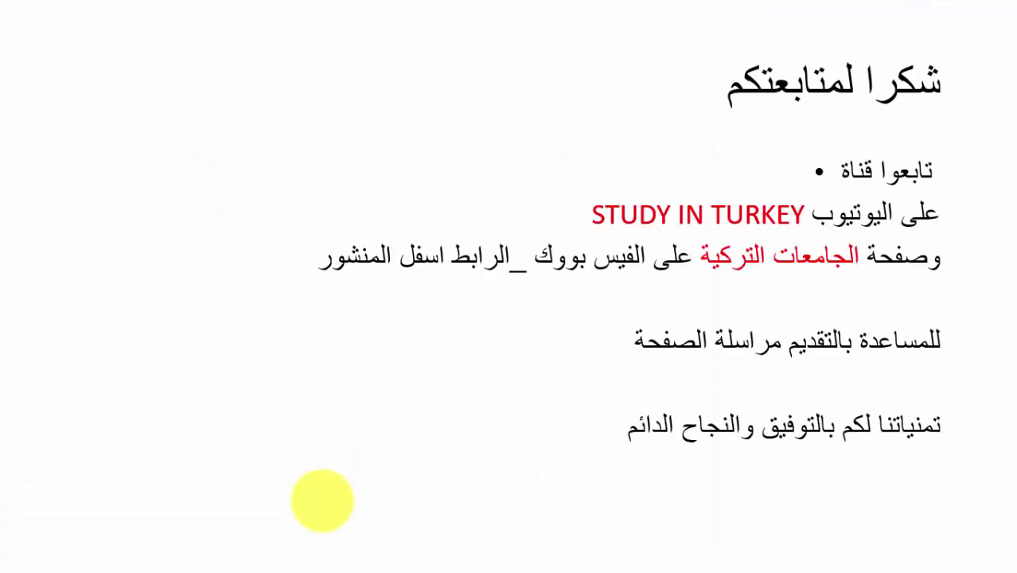